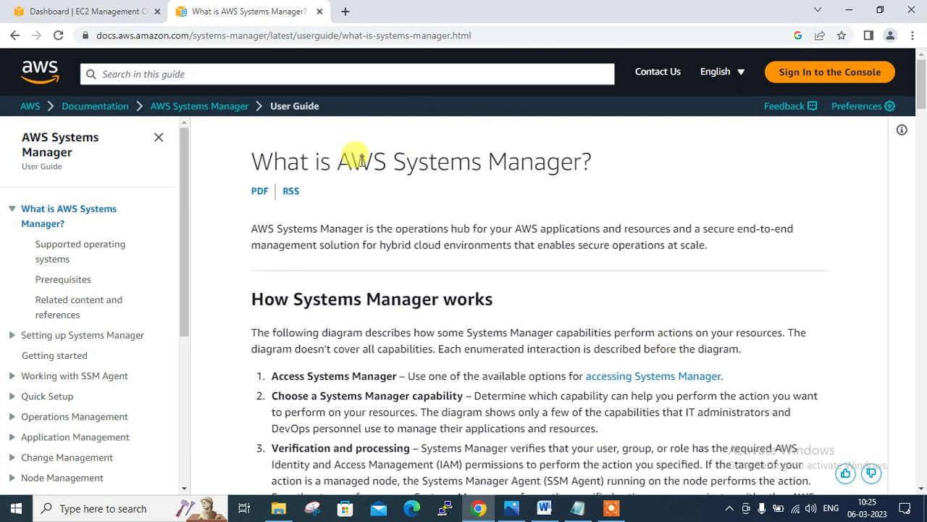
- Close the AWS Systems Manager user guide page after highlighting its title
drag(348, 162, 534, 162)
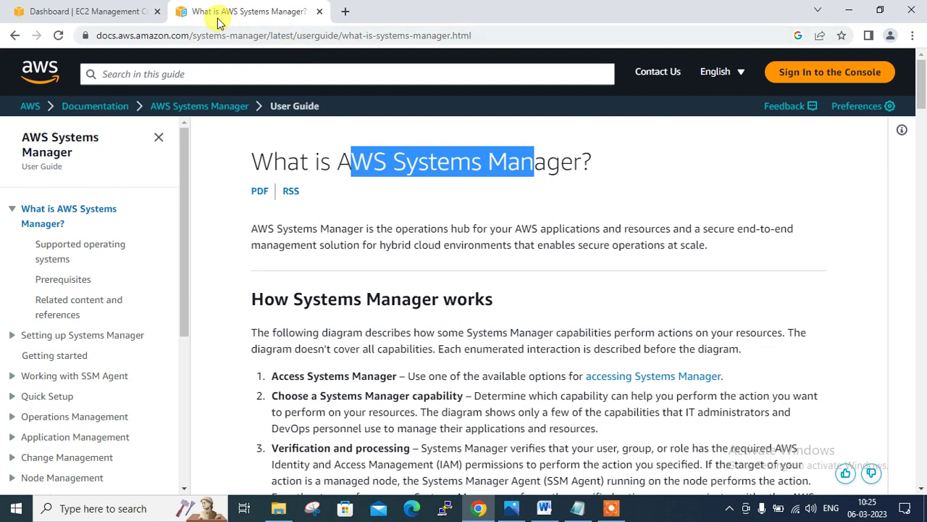
click(319, 11)
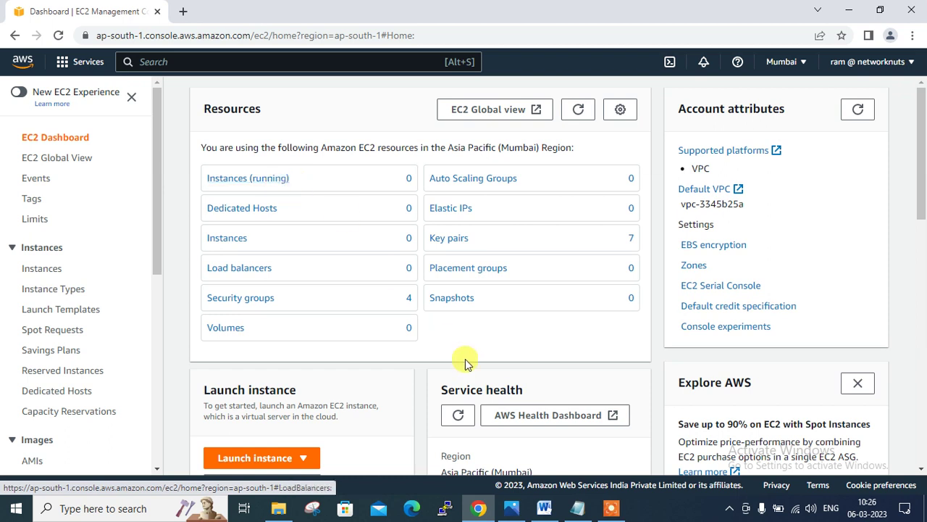
- Switch to the demofile in Notepad and copy the full bash script that installs the SSM agent on a Linux AMI
click(577, 508)
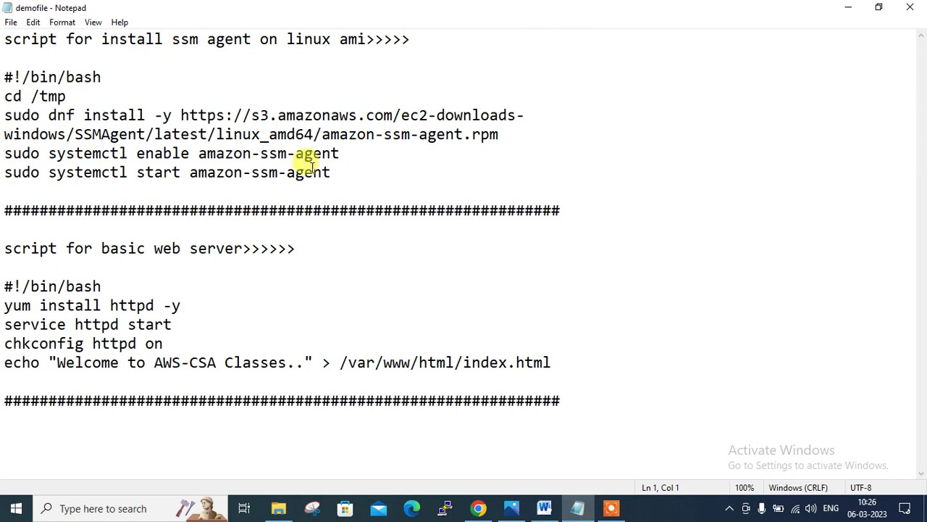
click(335, 173)
key(shift+Up)
key(shift+Up)
key(shift+Up)
key(shift+Up)
key(shift+Up)
key(shift+Home)
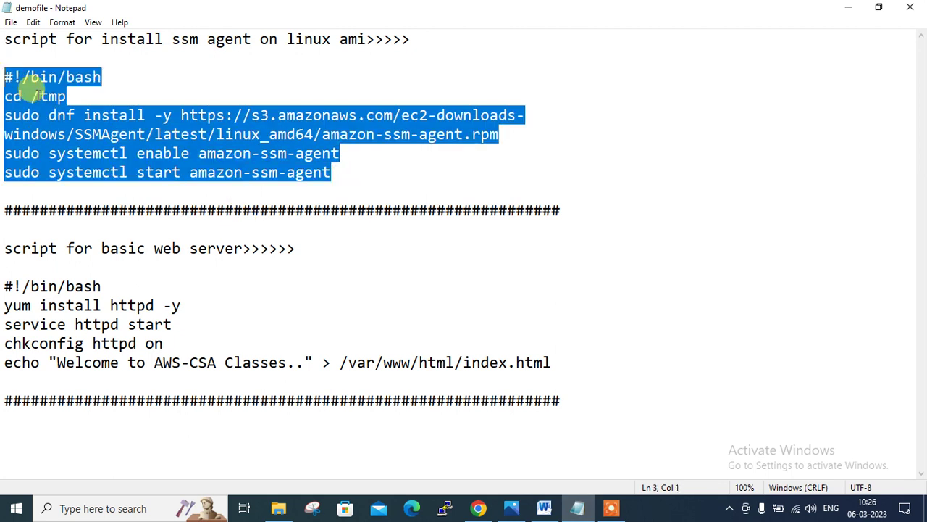
right_click(34, 90)
click(77, 143)
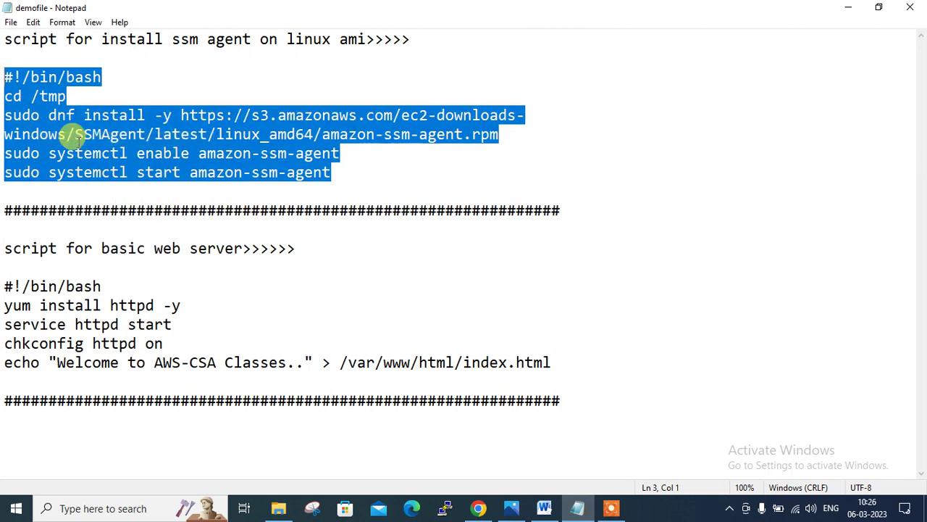
- Return to the EC2 console in Chrome, start launching a new instance and name it redhat-ec2
key(alt+Tab)
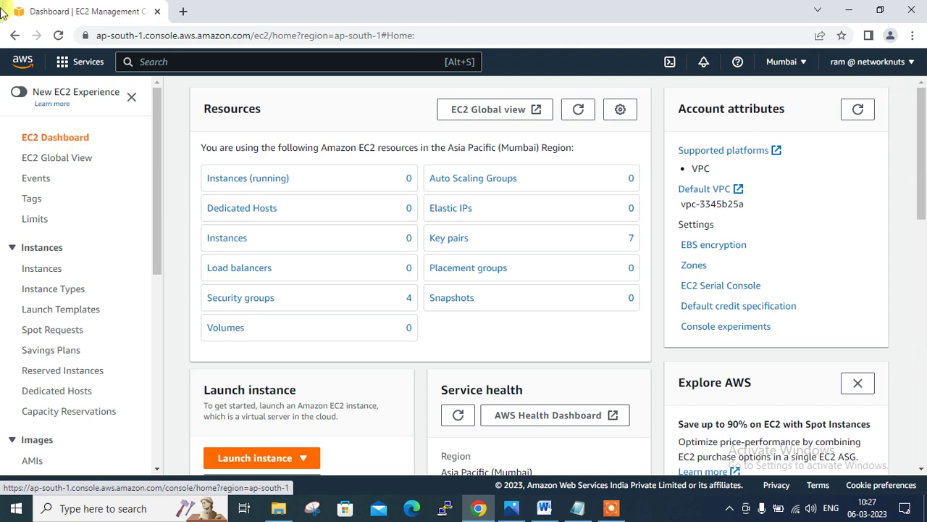
click(240, 241)
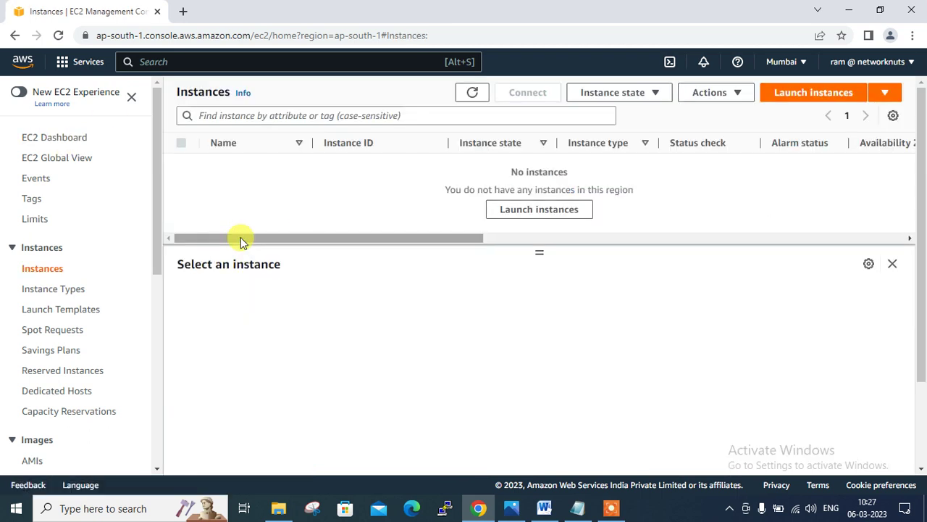
click(789, 99)
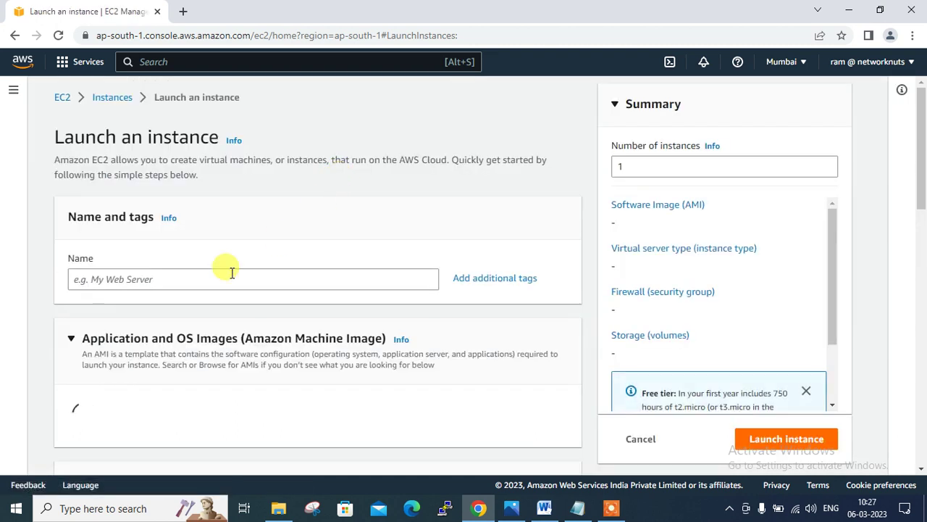
click(206, 279)
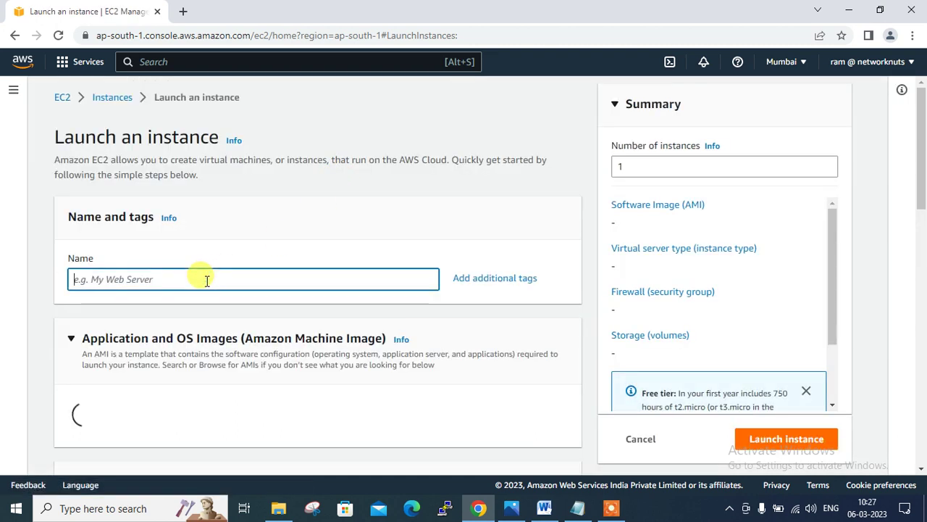
text(redhat-ami)
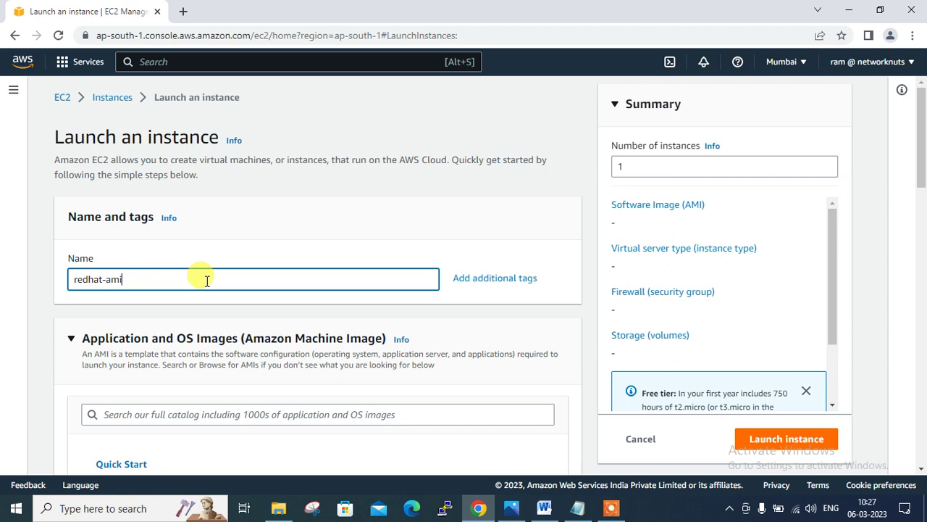
key(BackSpace)
key(BackSpace)
key(BackSpace)
text(ec2)
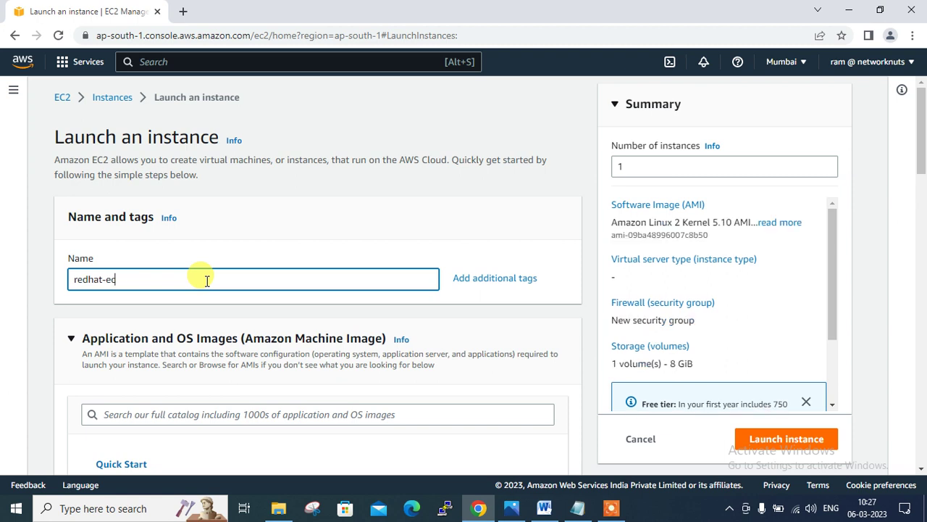
- Choose the Red Hat Enterprise Linux 9 (HVM) image for the instance and proceed without a key pair
drag(920, 127, 919, 213)
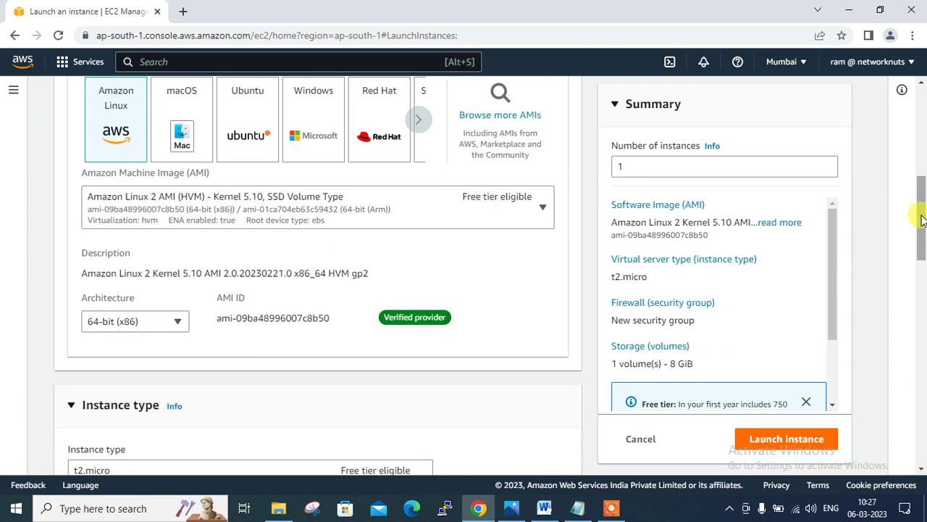
click(385, 109)
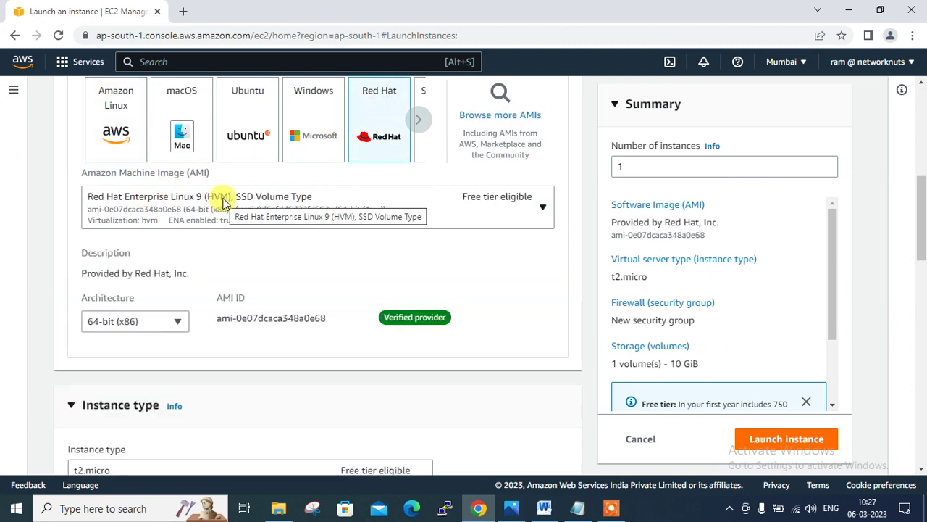
drag(924, 214, 920, 279)
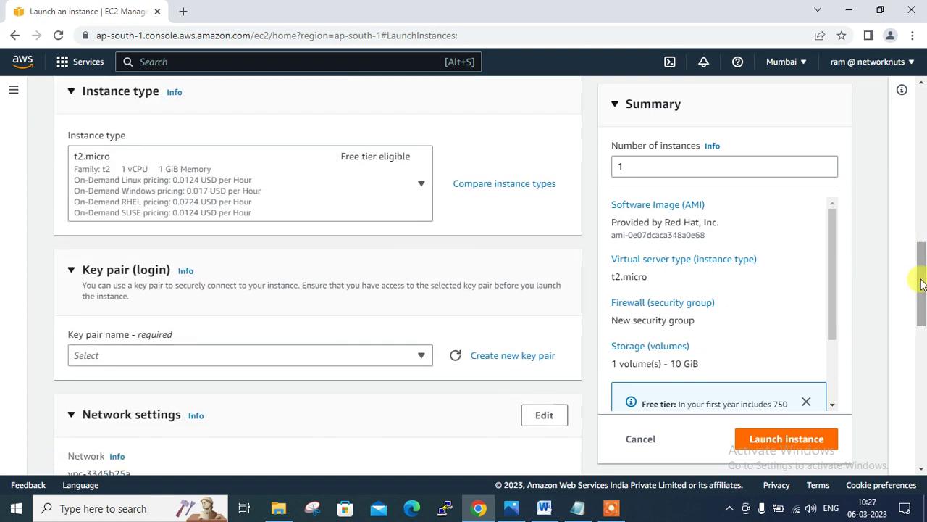
click(294, 366)
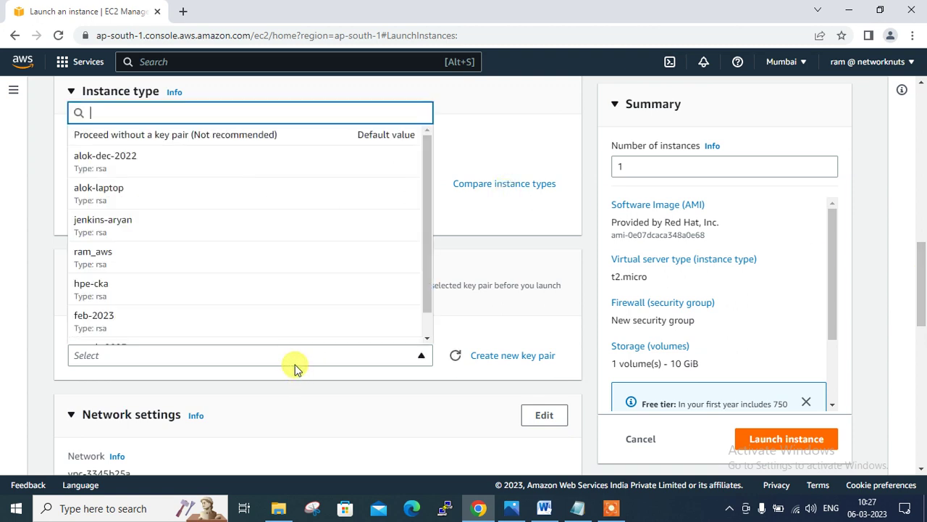
click(194, 139)
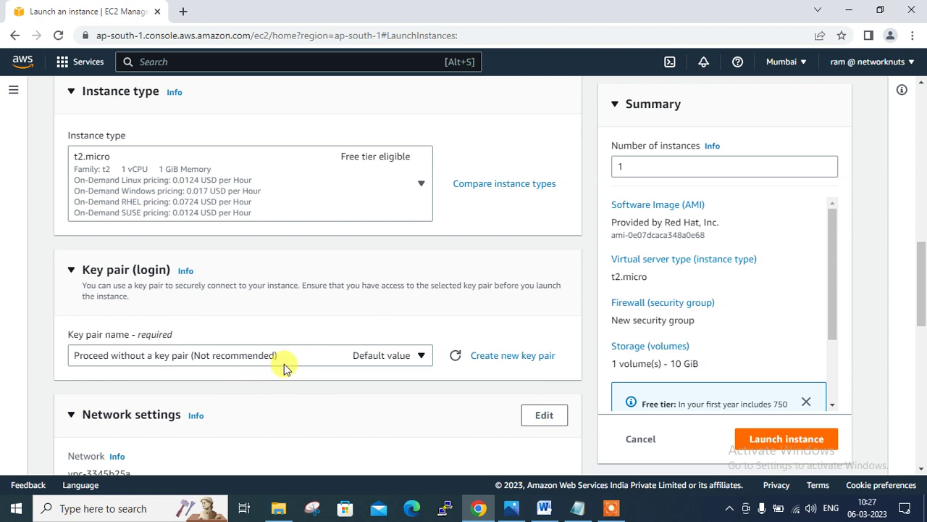
- In the new security group for redhat-ec2, disallow SSH traffic and allow HTTP traffic from the internet
drag(922, 281, 922, 353)
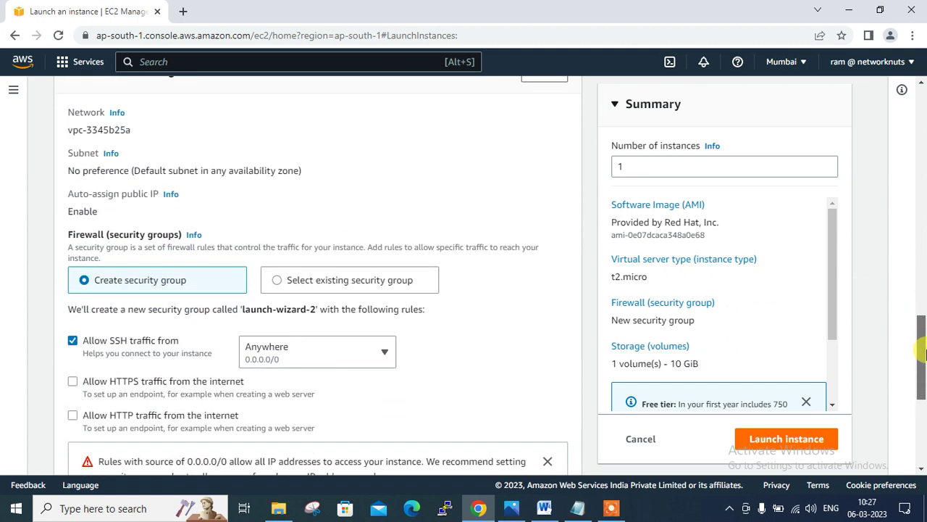
click(106, 341)
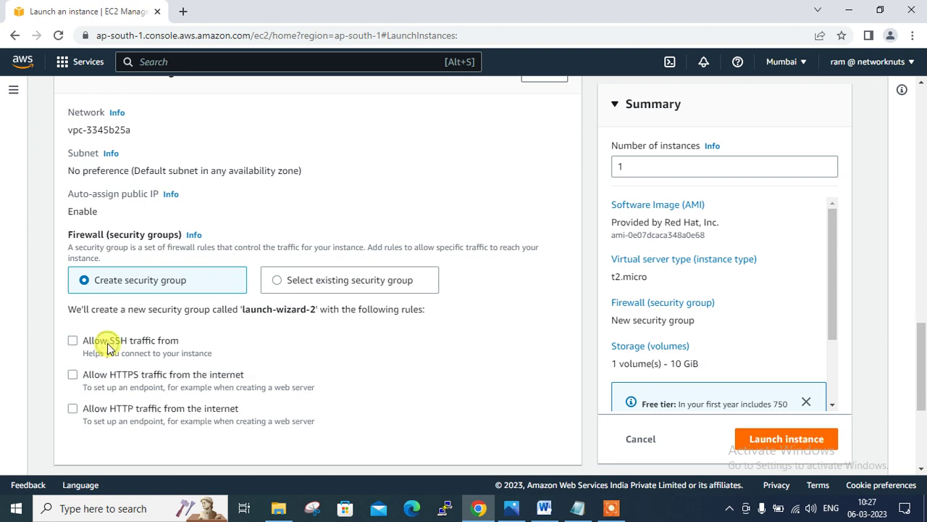
click(125, 412)
- Expand the advanced details and paste the copied SSM agent install script as the instance's user data
drag(923, 326, 920, 397)
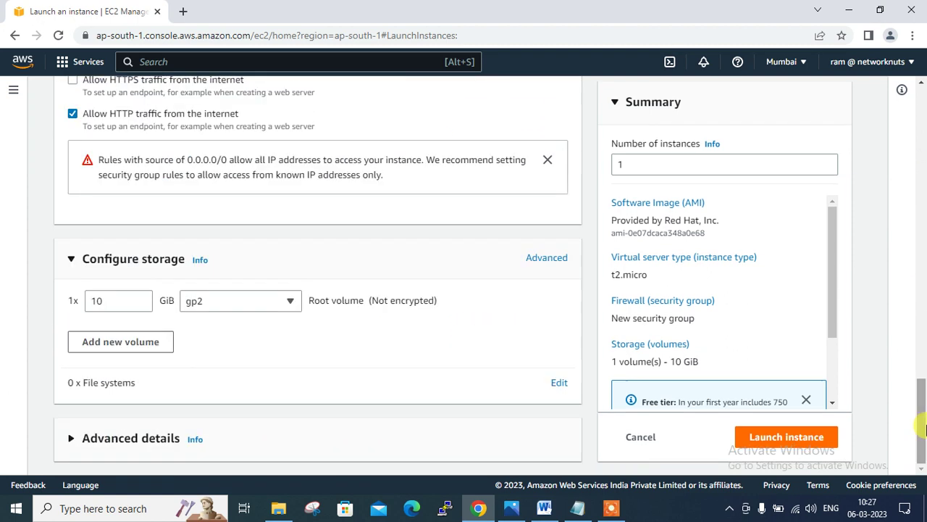
click(71, 439)
drag(919, 406, 924, 453)
click(352, 336)
key(ctrl+v)
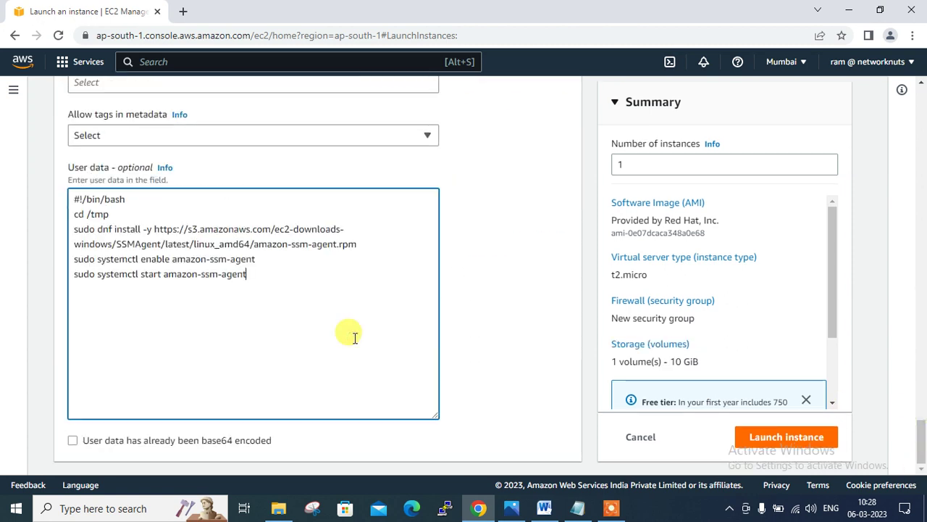
- Check the package URL in the user data script, launch the redhat-ec2 instance and go back to the instances list
drag(86, 214, 276, 244)
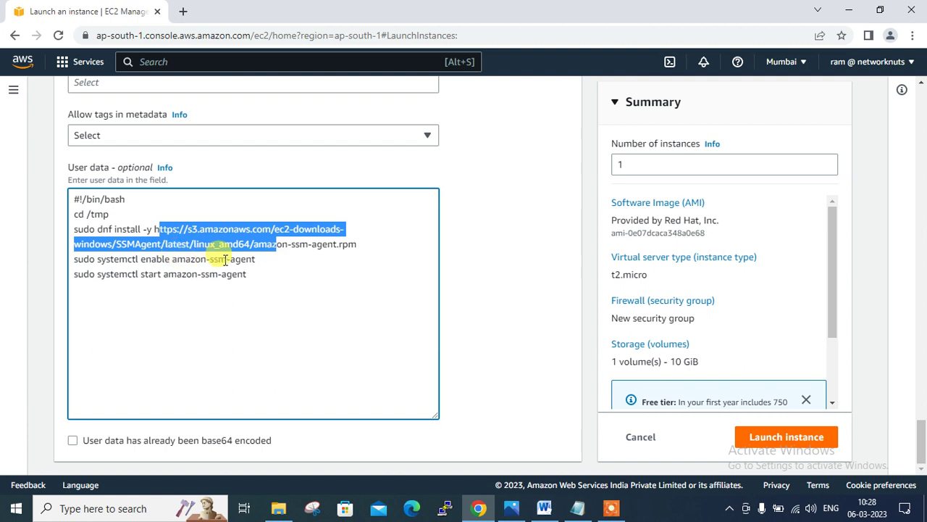
click(782, 439)
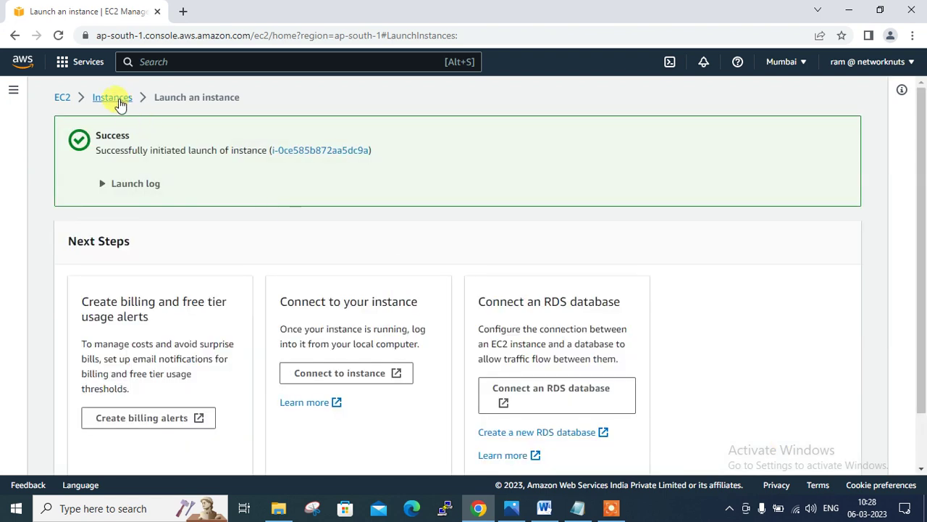
click(112, 97)
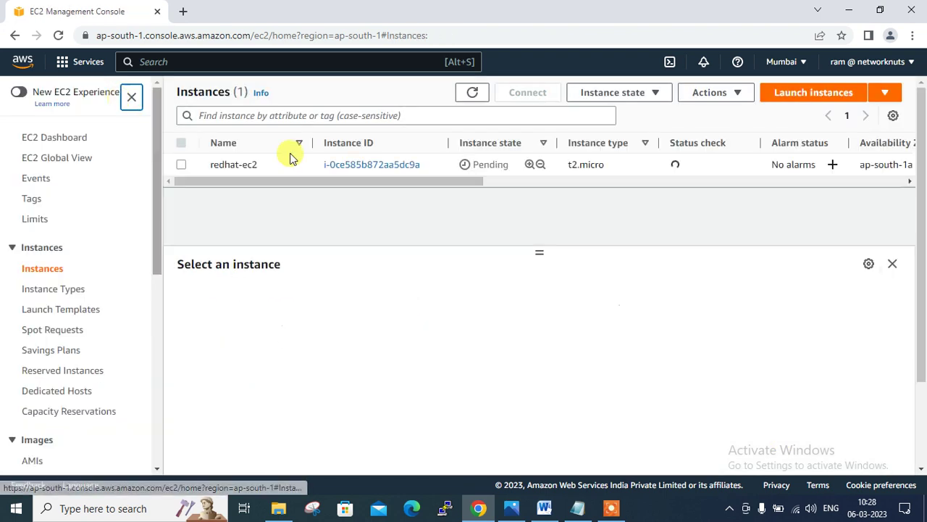
- Start launching a second instance and name it amazon-ec2
click(812, 99)
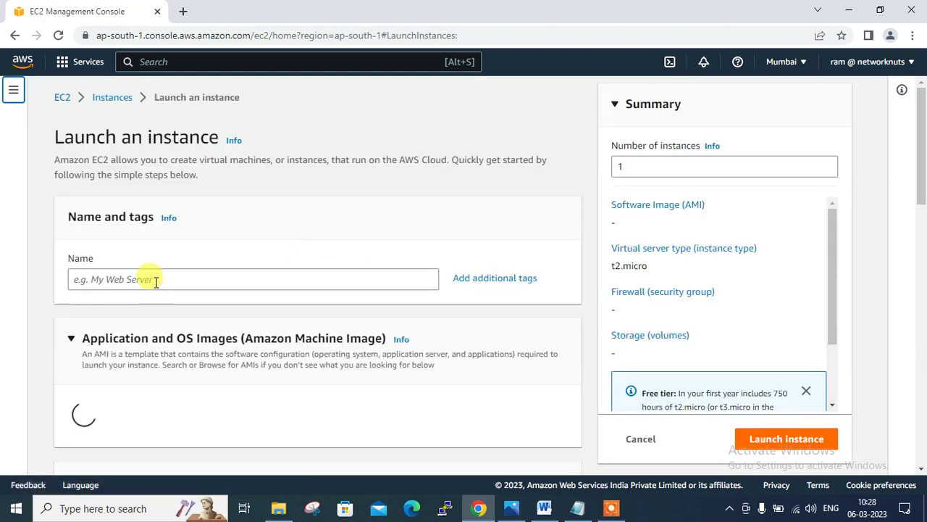
click(155, 281)
text(amiazon)
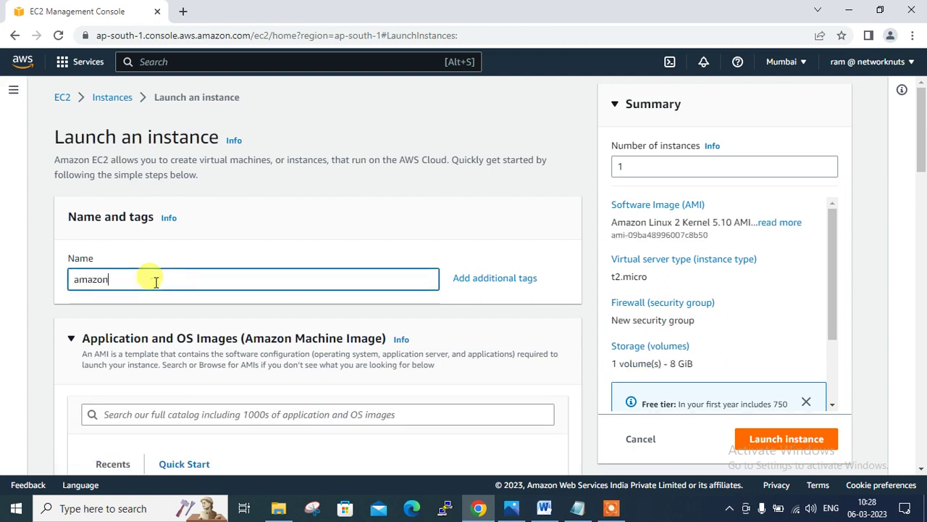
text(azon-ec2)
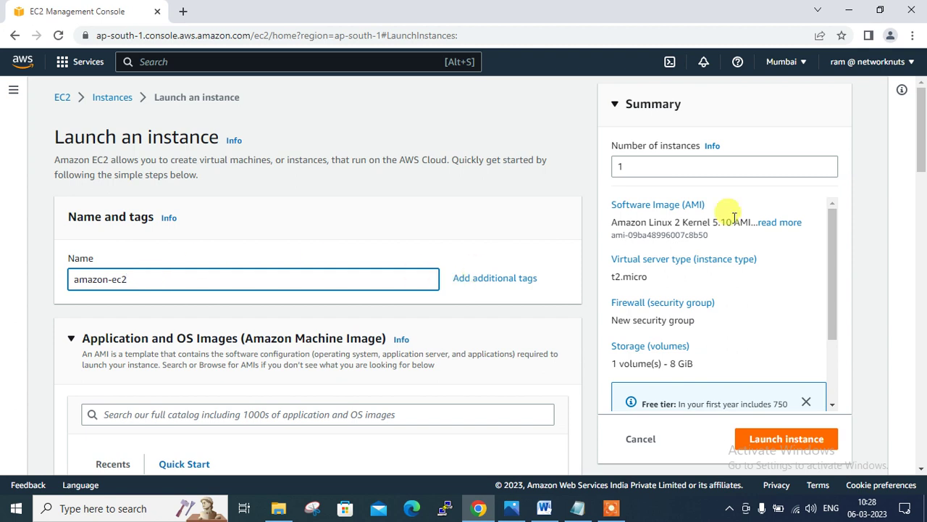
- Set the amazon-ec2 instance to proceed without a key pair
drag(923, 141, 921, 326)
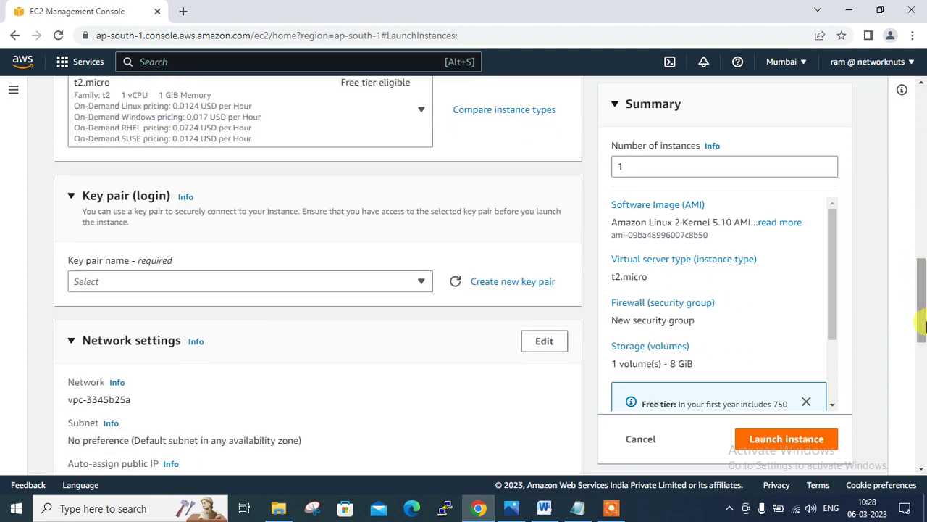
click(410, 286)
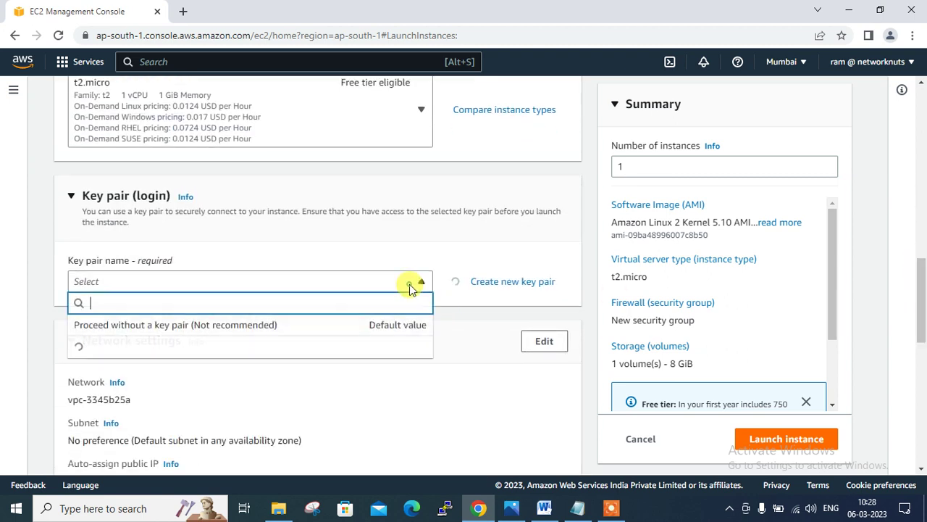
click(288, 330)
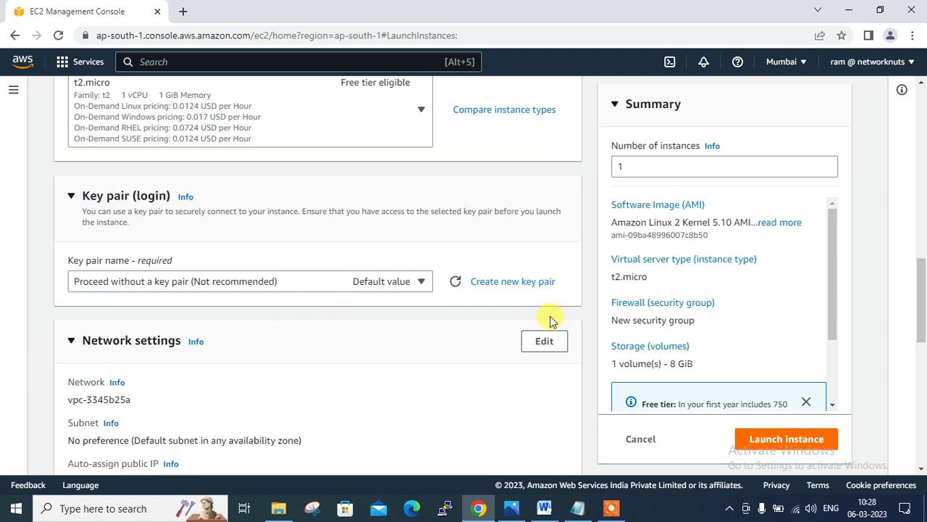
- In the new security group for amazon-ec2, disallow SSH traffic and allow HTTP traffic from the internet
drag(924, 279, 923, 362)
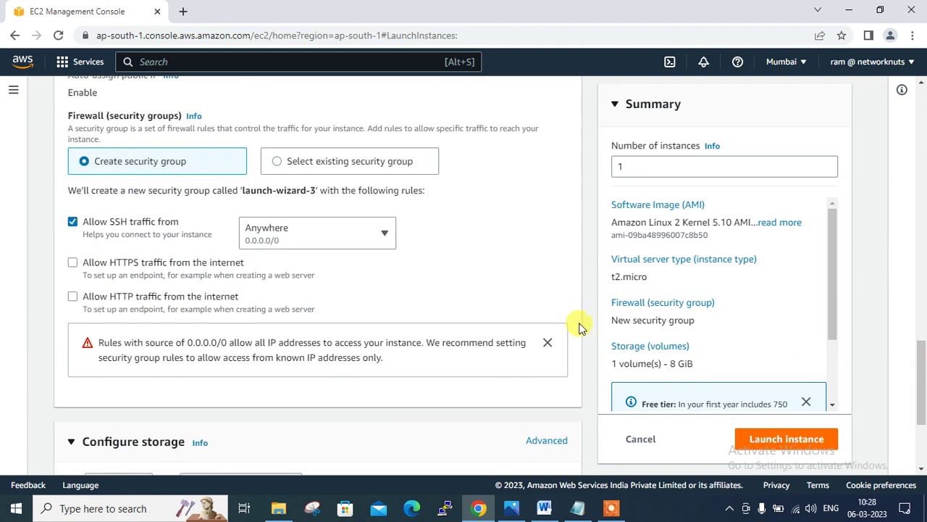
click(116, 229)
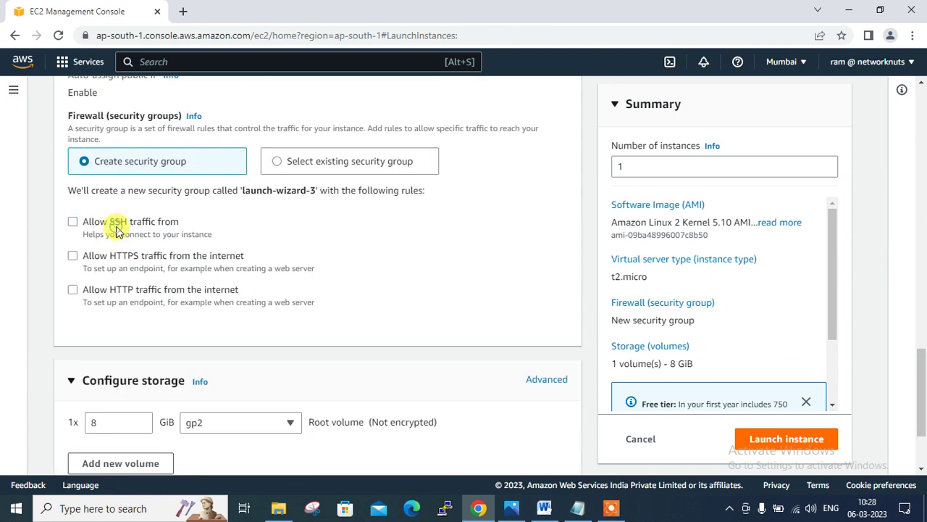
click(125, 299)
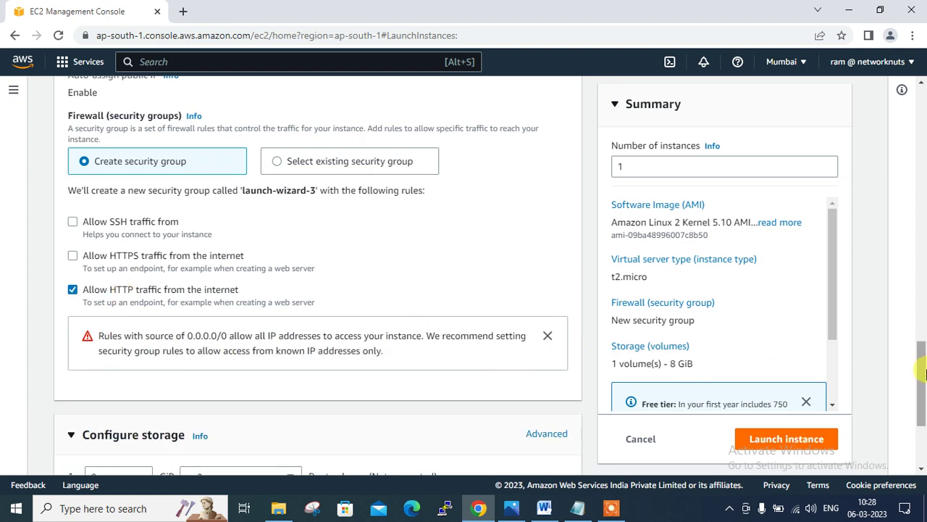
- Launch the amazon-ec2 instance and view all instances
scroll(924, 371, down, 3)
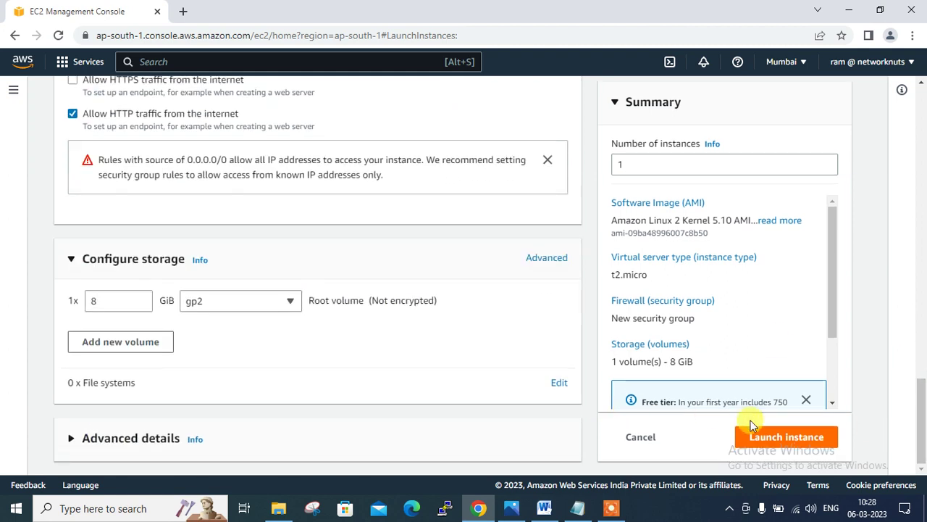
click(766, 444)
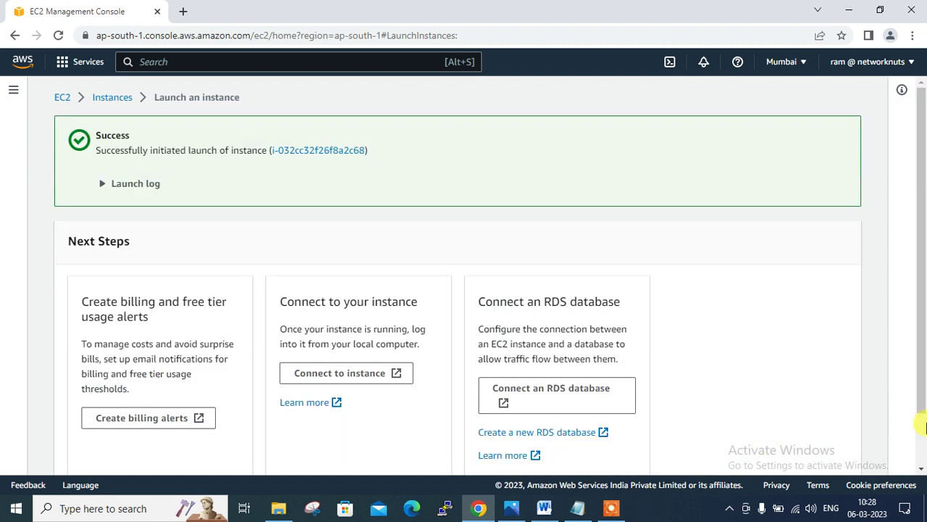
scroll(922, 445, down, 3)
click(809, 463)
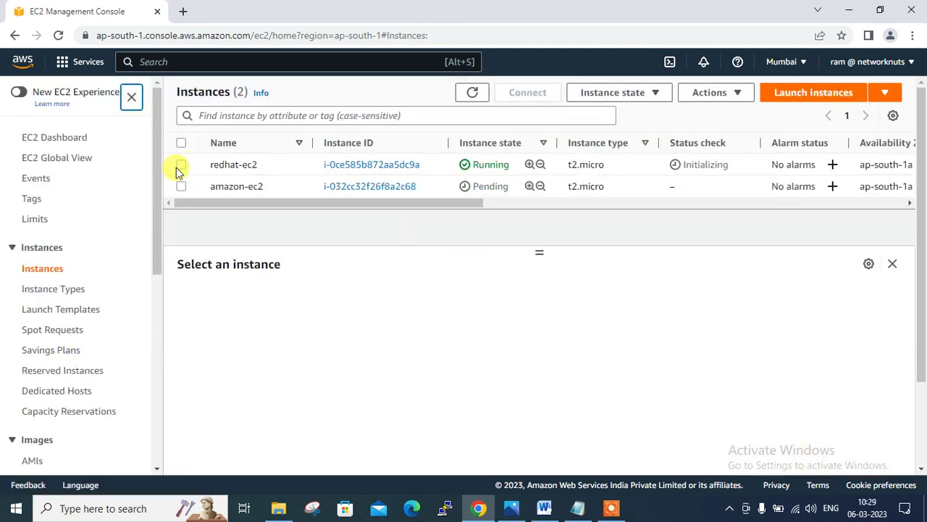
- Select the redhat-ec2 instance and check the security group and key name columns of the instance list
click(182, 167)
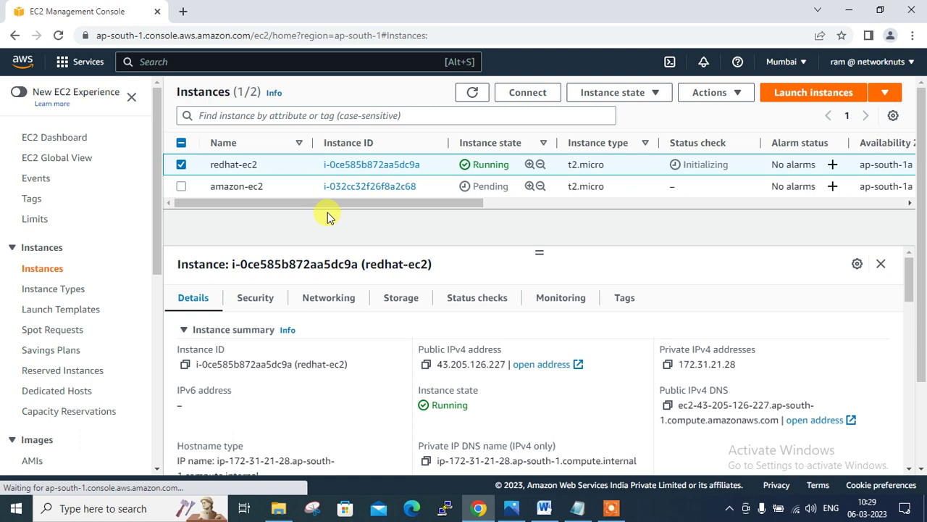
drag(343, 208, 466, 209)
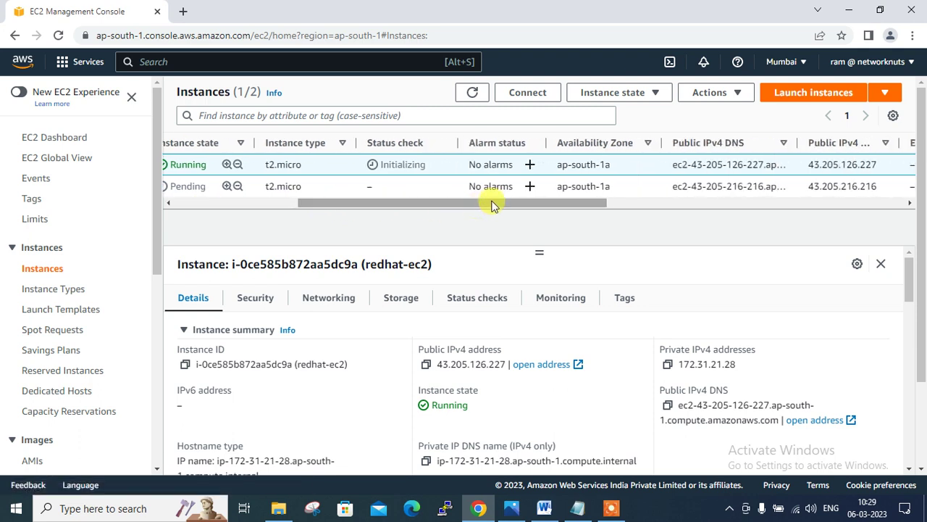
drag(600, 206, 766, 202)
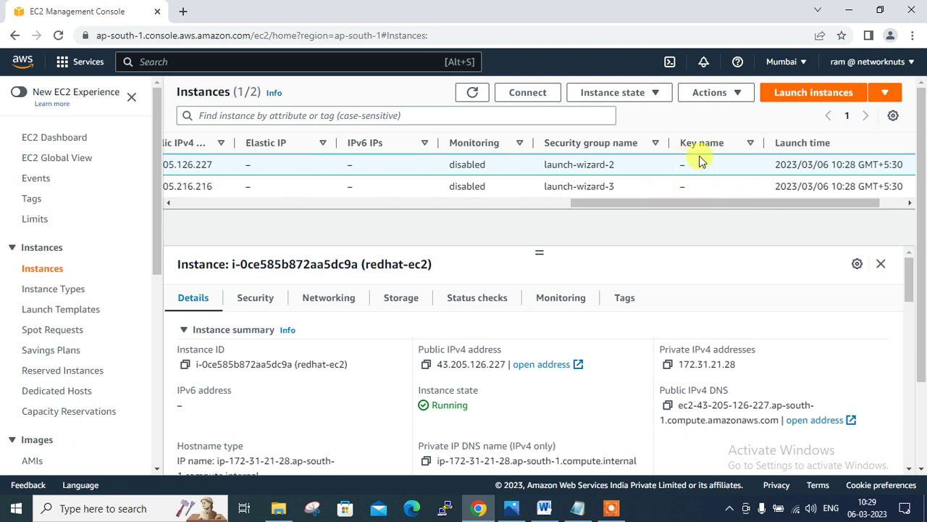
click(282, 206)
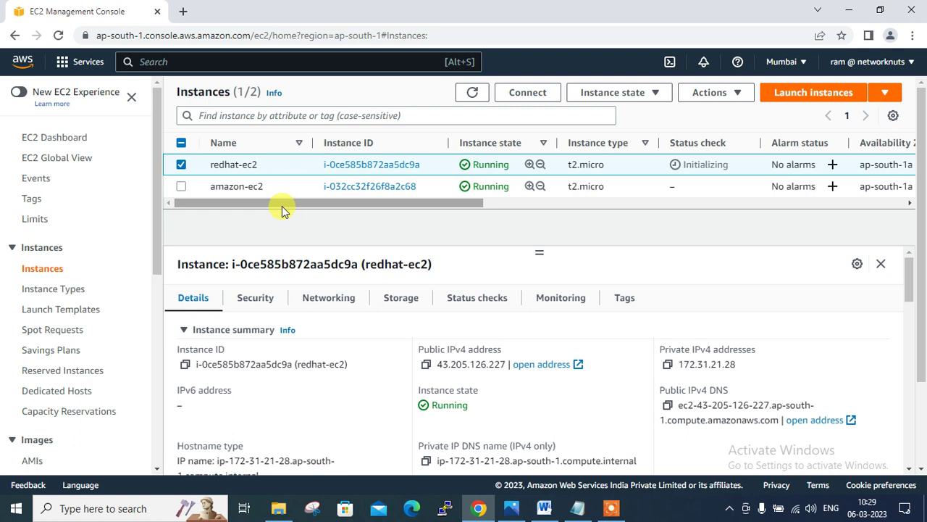
- Find the IAM service and open its console in a new browser tab
click(215, 61)
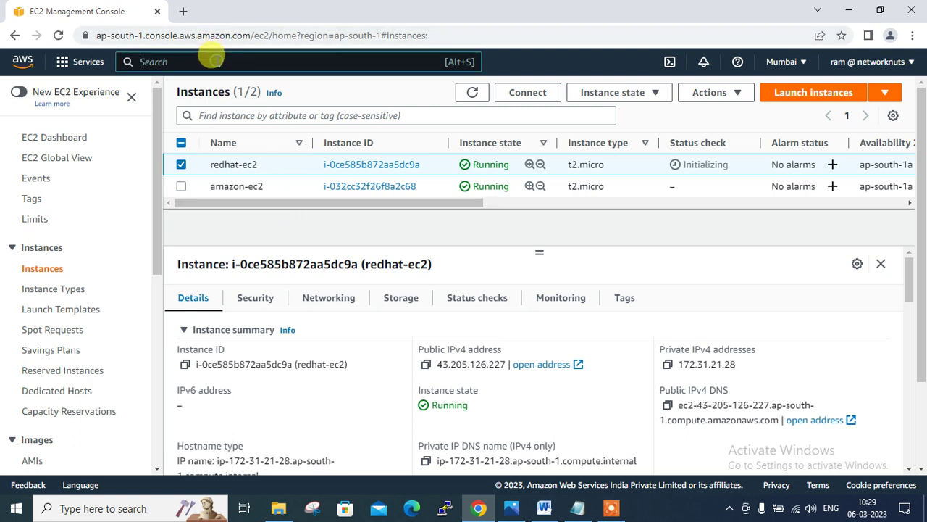
text(iam)
right_click(334, 168)
click(362, 176)
click(230, 8)
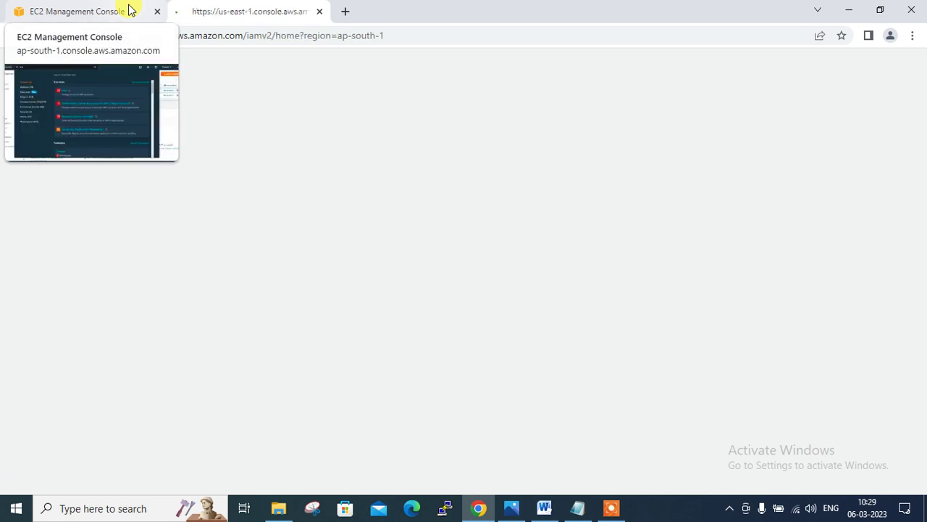
mouse_move(131, 10)
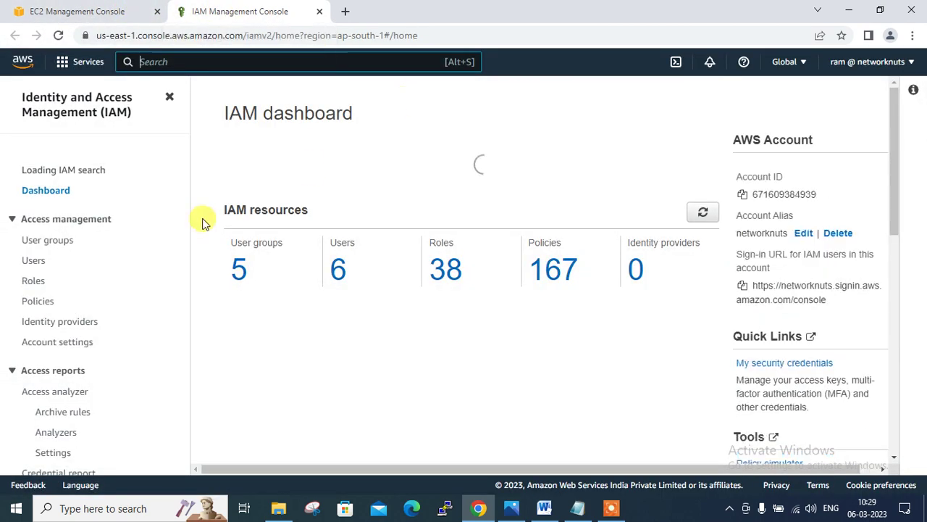
- Start creating an IAM role with AWS service as the trusted entity type and EC2 as the use case
click(33, 286)
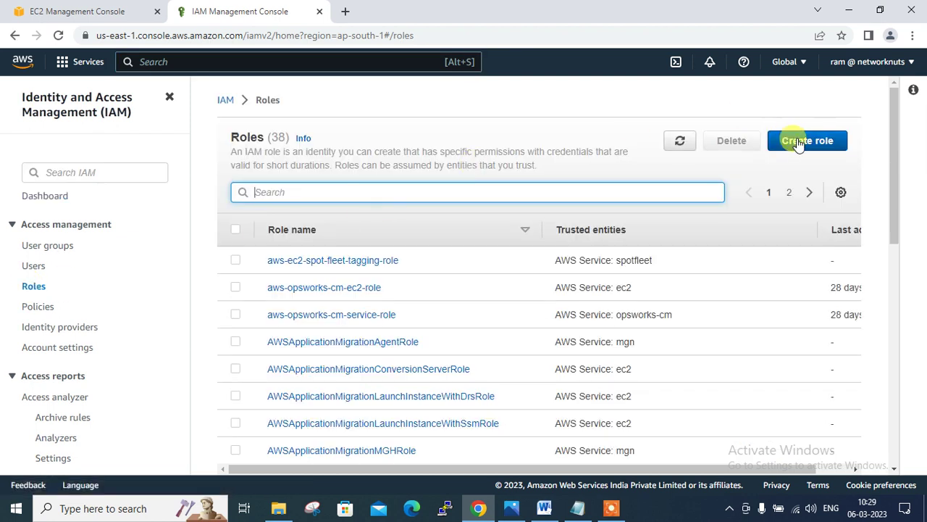
click(801, 142)
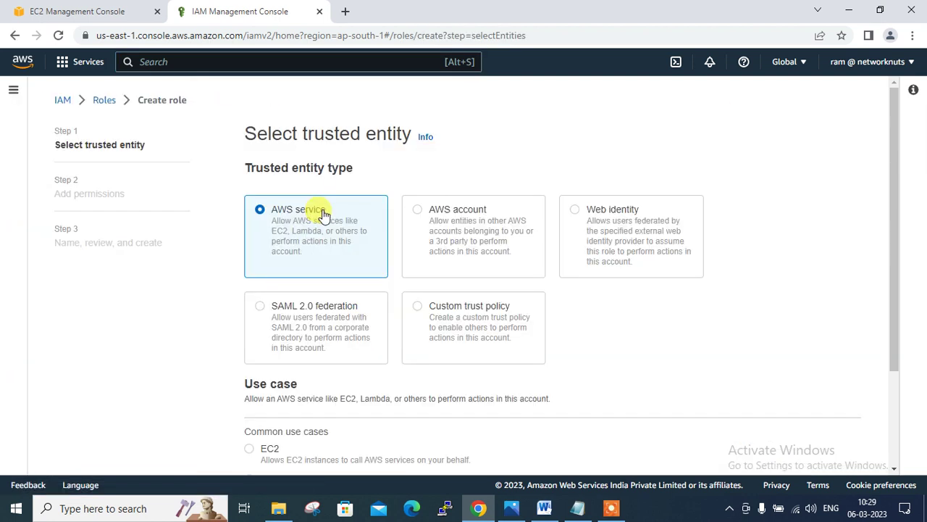
click(250, 453)
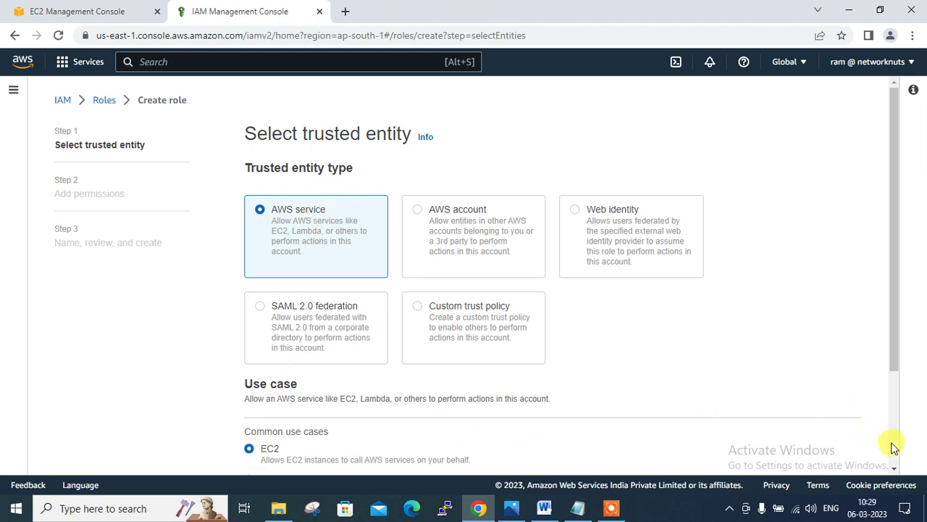
scroll(894, 447, down, 3)
click(824, 449)
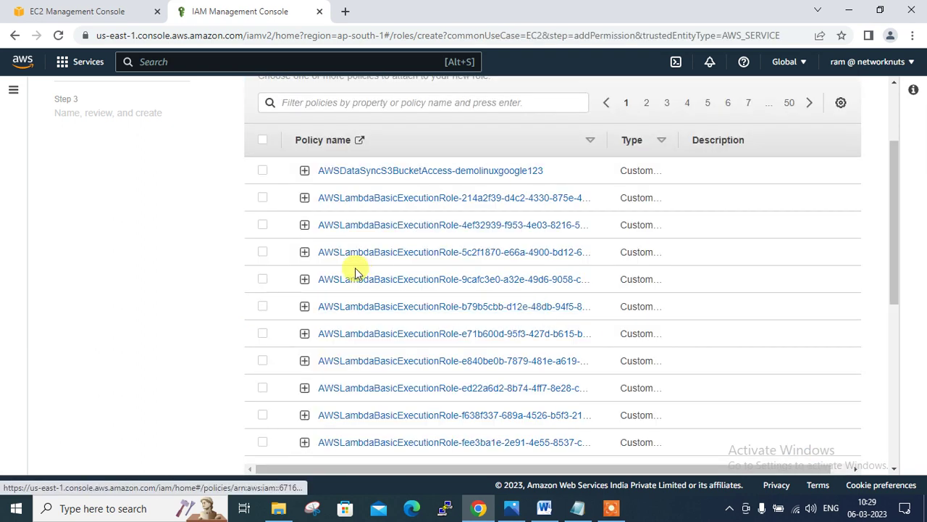
- Filter the permission policies for SSM, add AmazonEC2RoleforSSM to the new role, and continue to the review stage
click(332, 102)
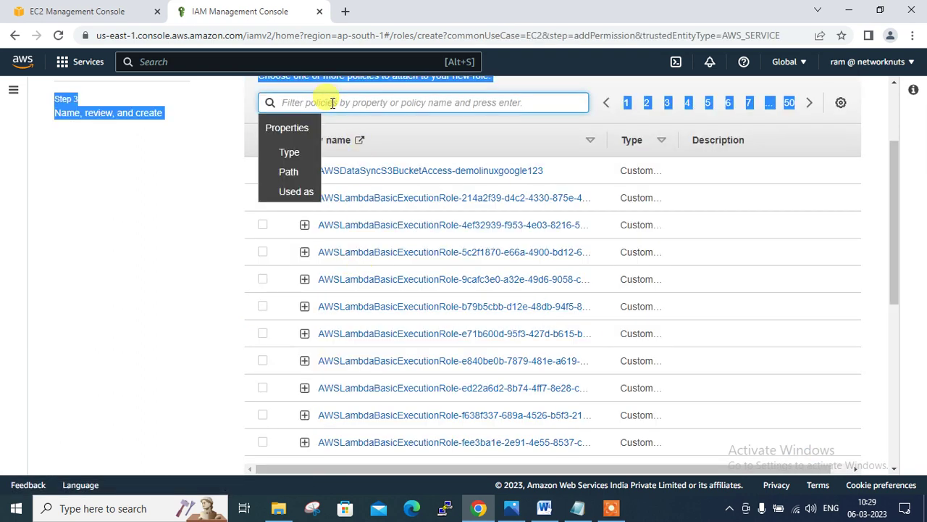
click(331, 102)
text(SSM)
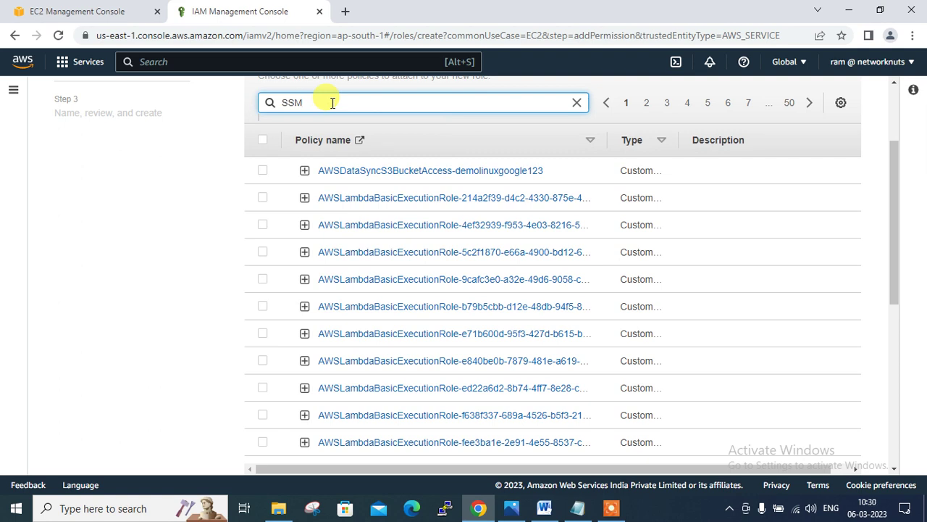
key(Return)
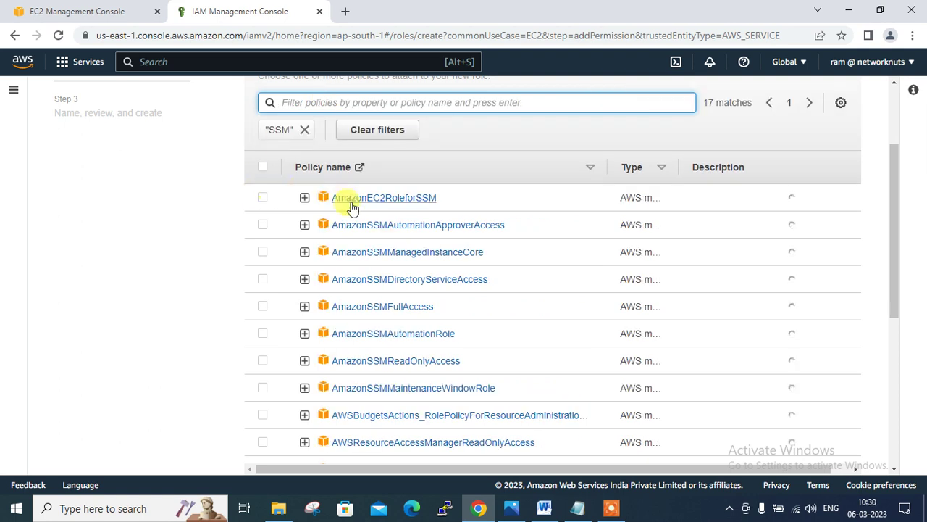
click(263, 197)
scroll(894, 451, down, 5)
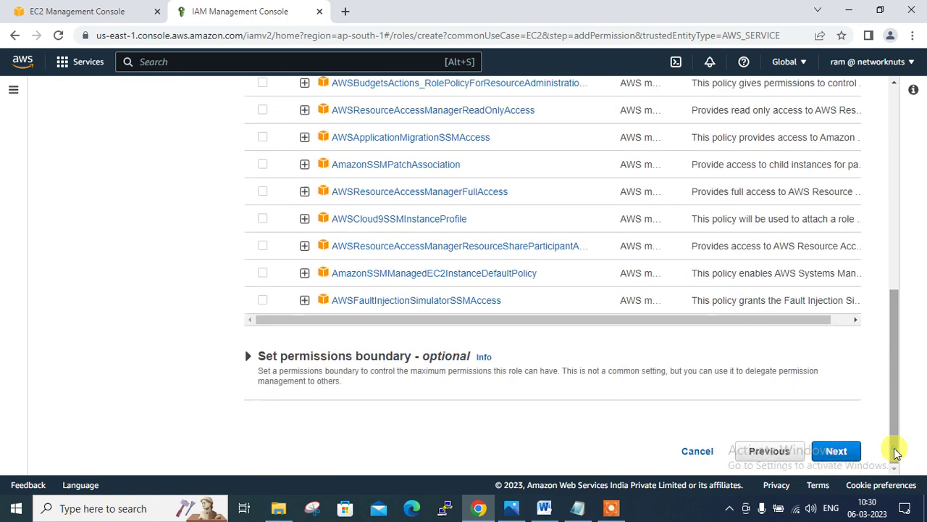
click(852, 459)
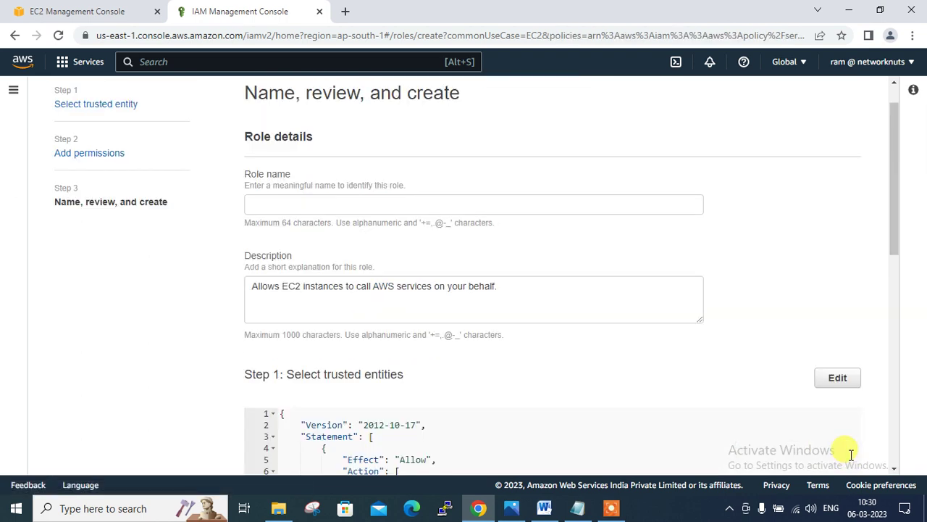
- Name the role demorole, create it, and view the role
click(472, 204)
text(d)
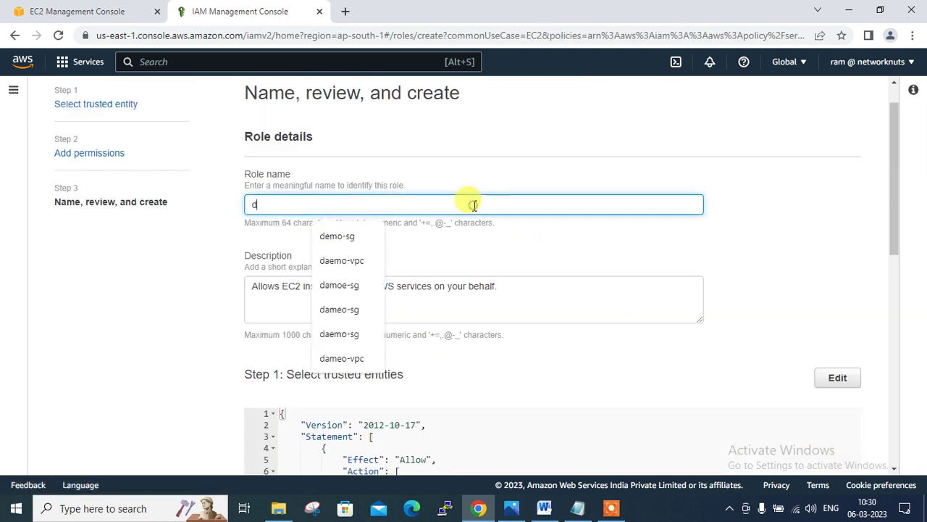
text(emorole)
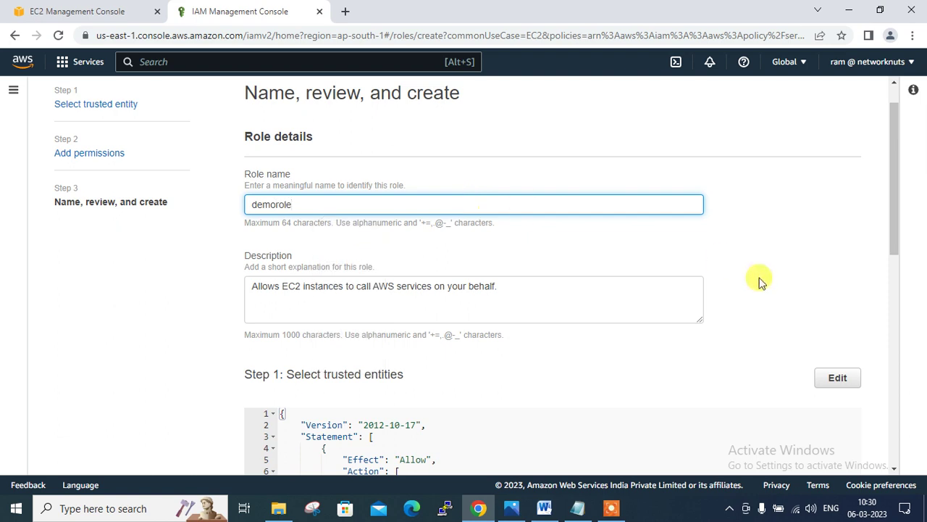
scroll(894, 417, down, 10)
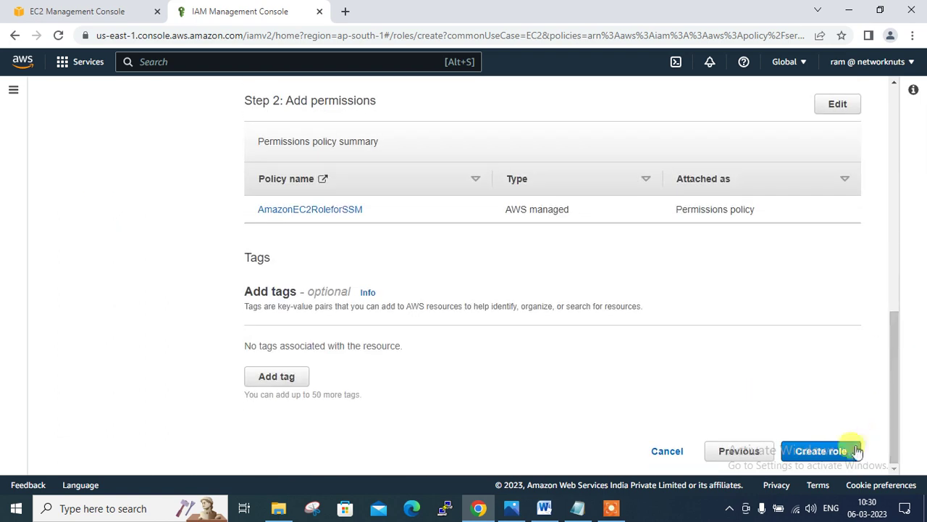
click(821, 450)
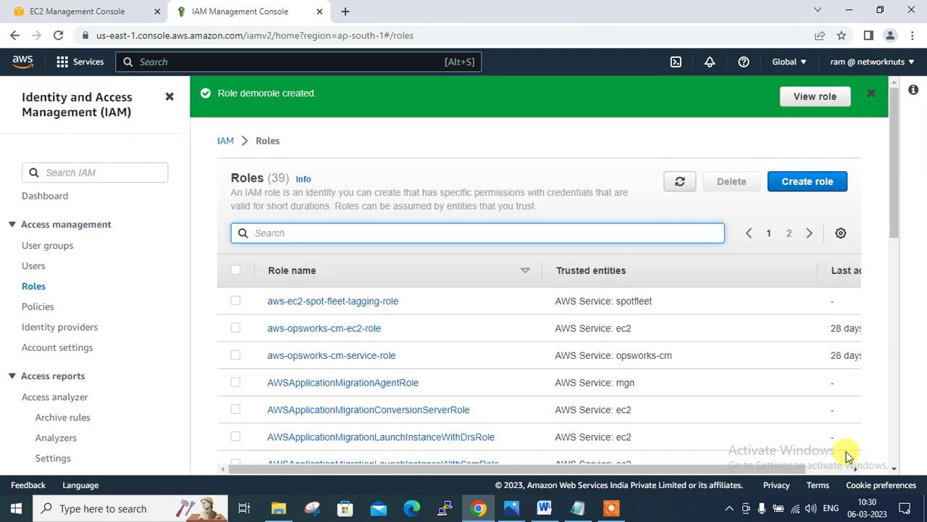
click(812, 100)
- Return to the EC2 instance list and attach the IAM role demorole to the redhat-ec2 instance
click(70, 9)
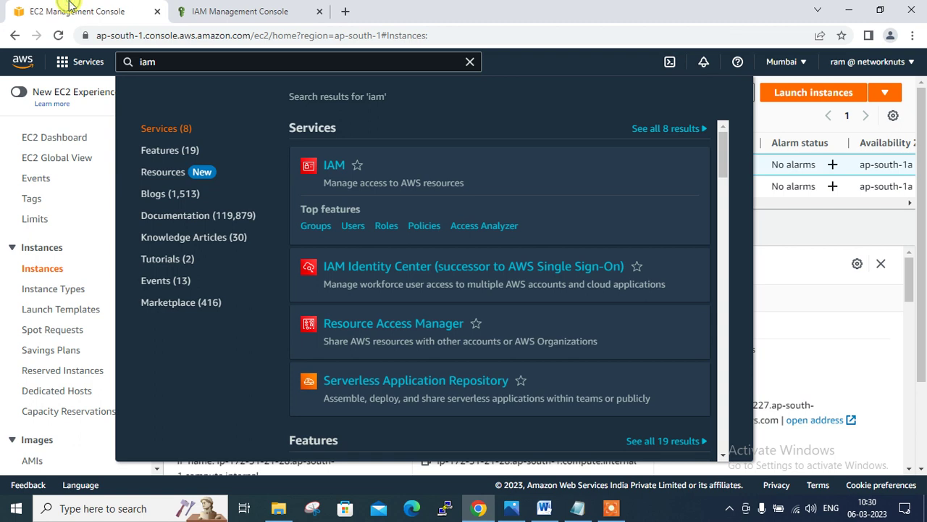
key(Escape)
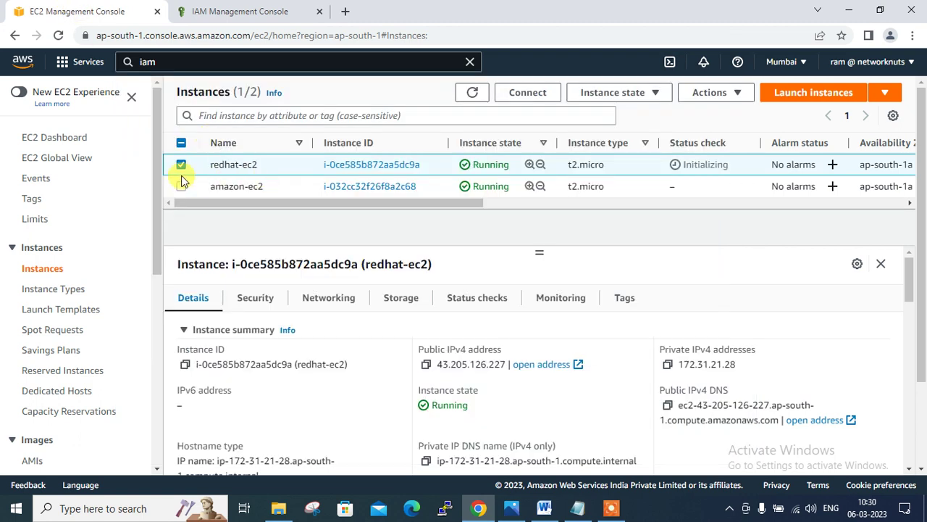
click(732, 97)
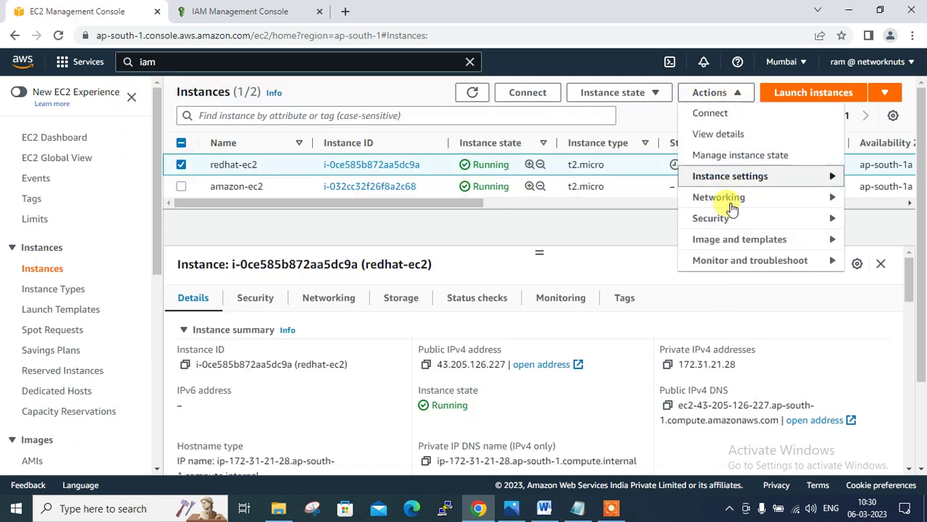
mouse_move(716, 226)
click(603, 260)
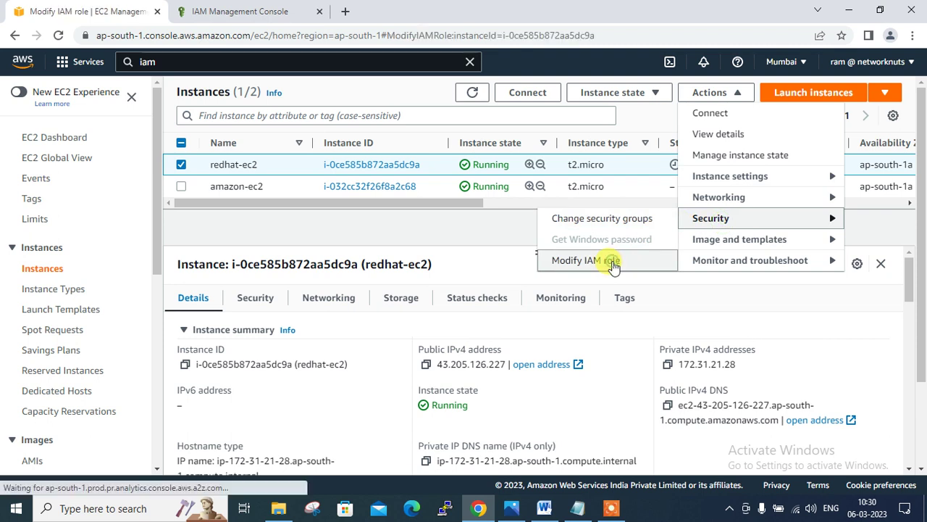
click(192, 275)
text(de)
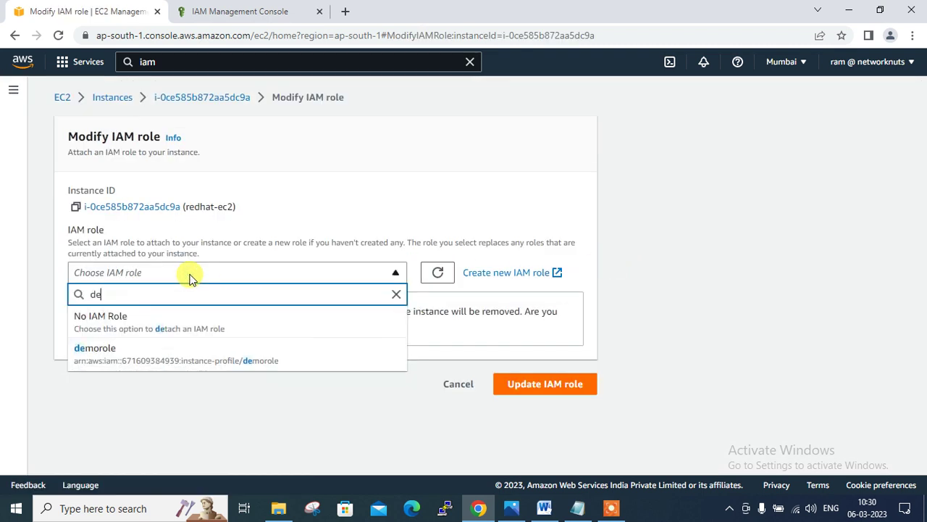
click(138, 356)
click(534, 321)
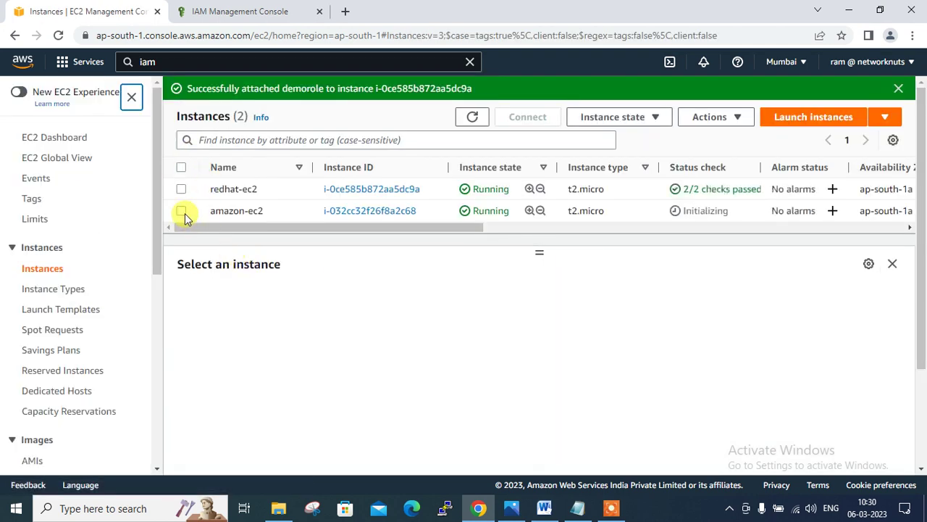
- Attach the IAM role demorole to the amazon-ec2 instance
click(182, 211)
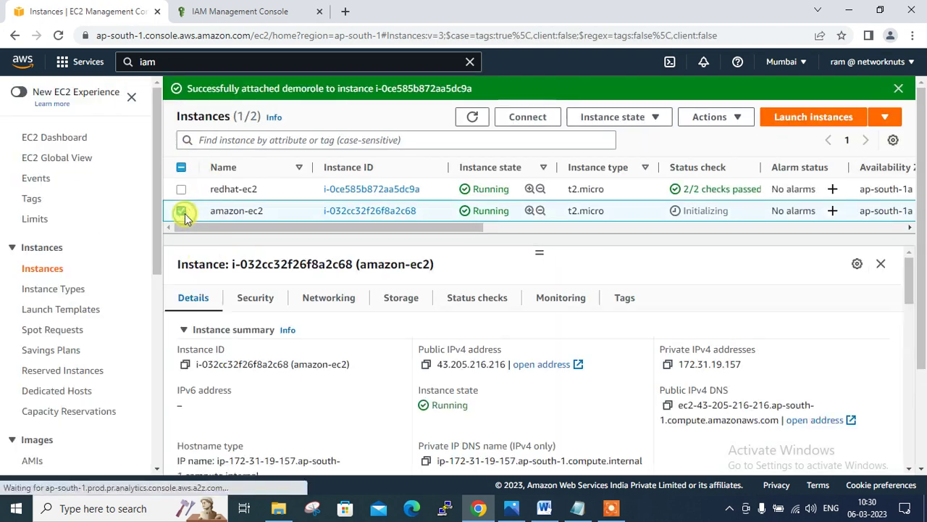
click(716, 118)
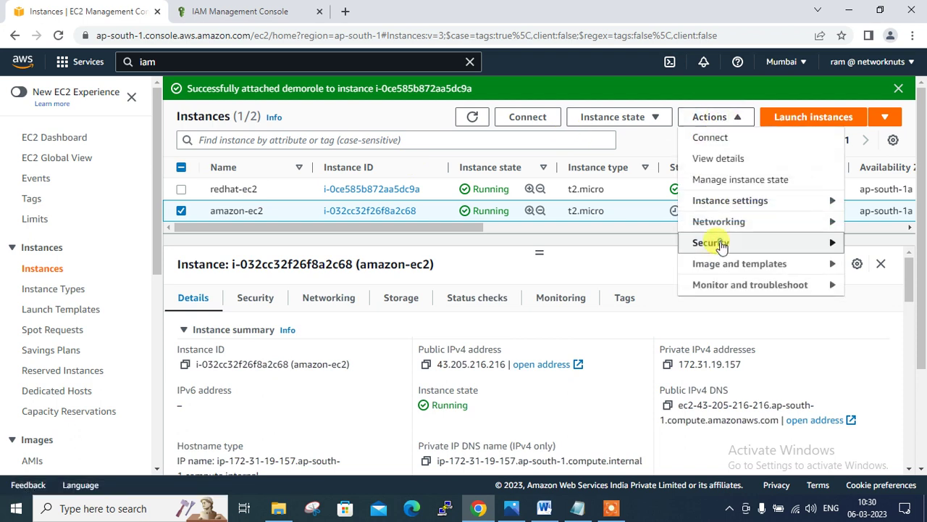
mouse_move(721, 244)
click(601, 284)
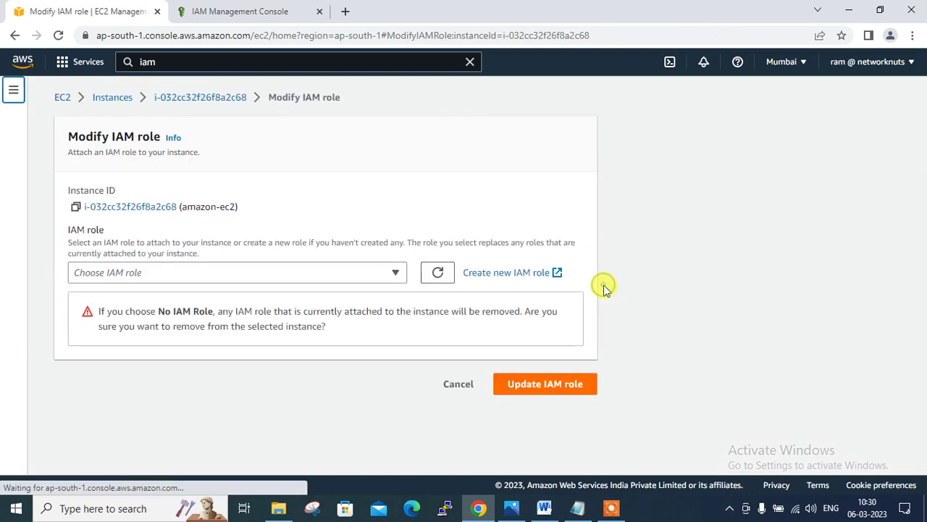
click(245, 276)
text(de)
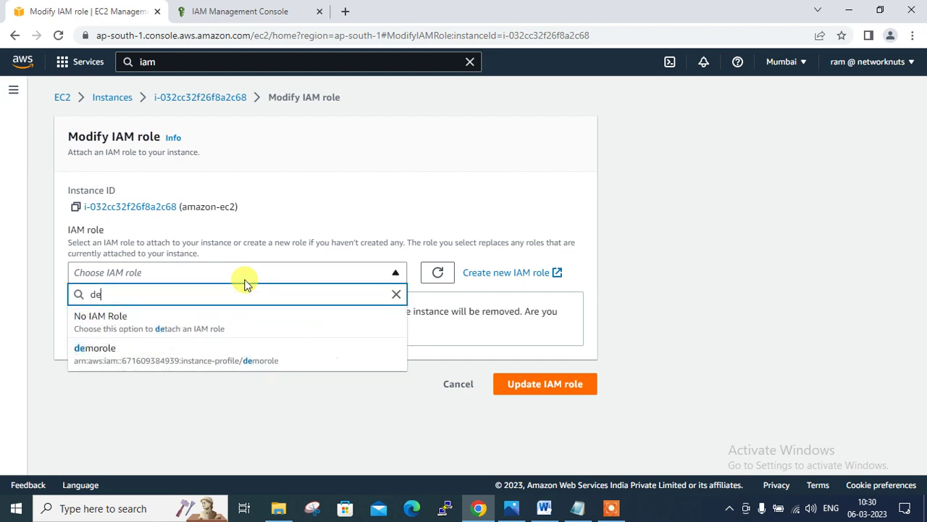
click(158, 362)
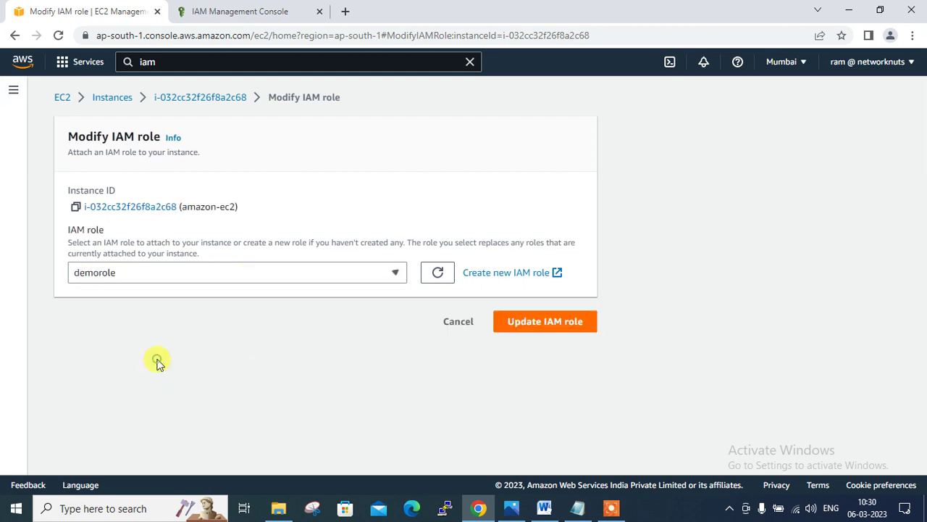
click(534, 323)
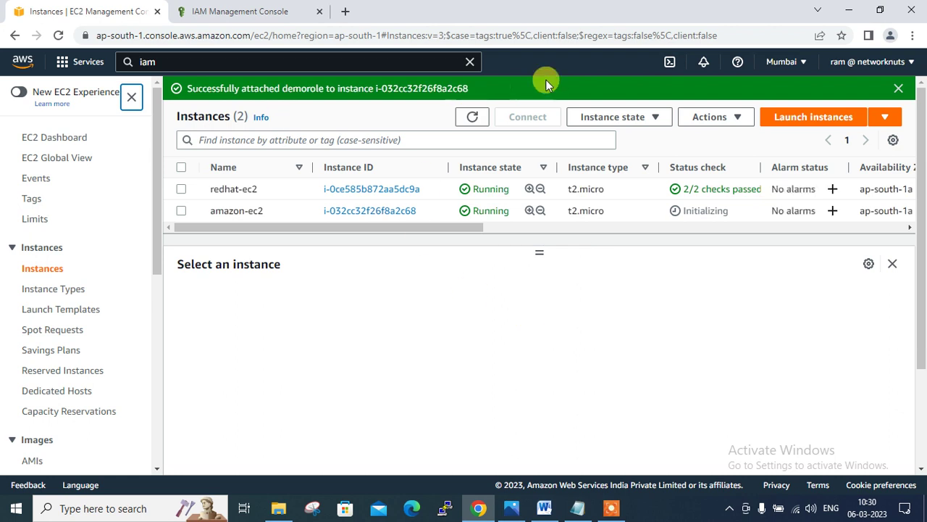
- Refresh the instance list and check the attached IAM role in the details of redhat-ec2 and amazon-ec2
click(898, 85)
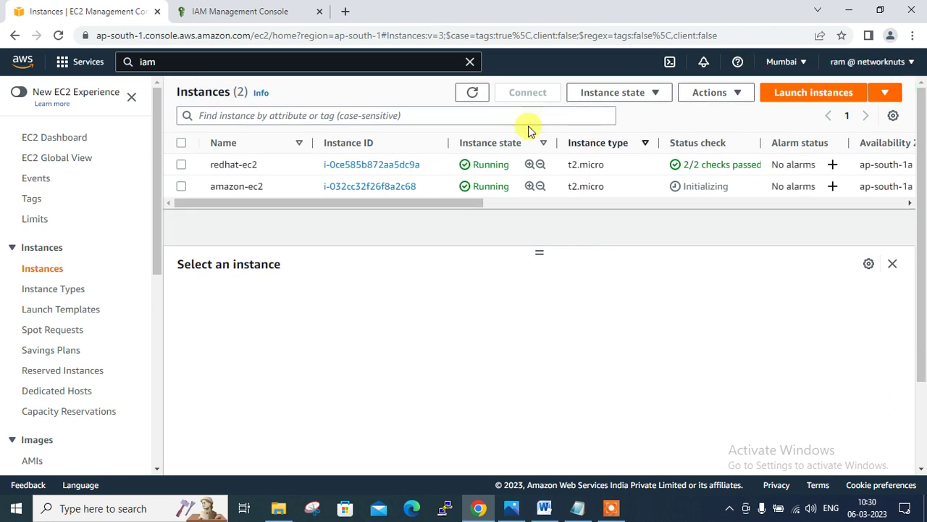
click(471, 93)
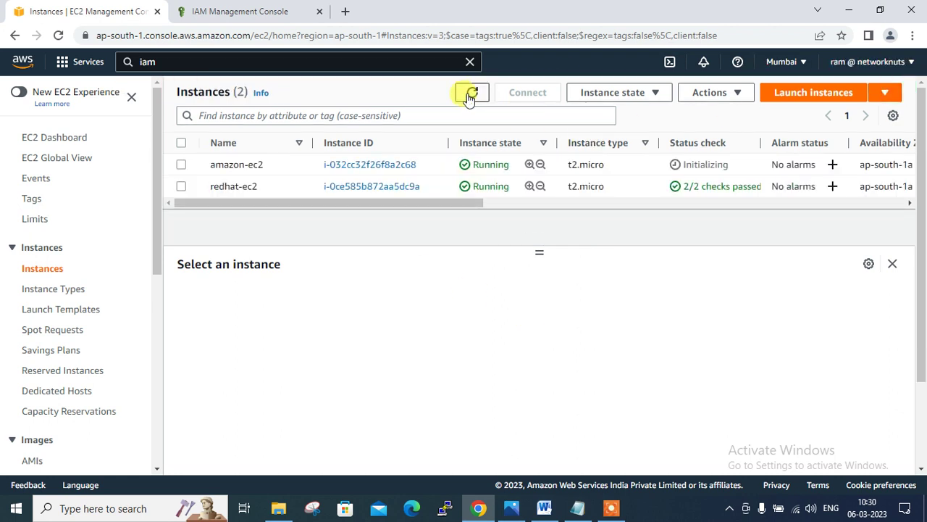
click(183, 187)
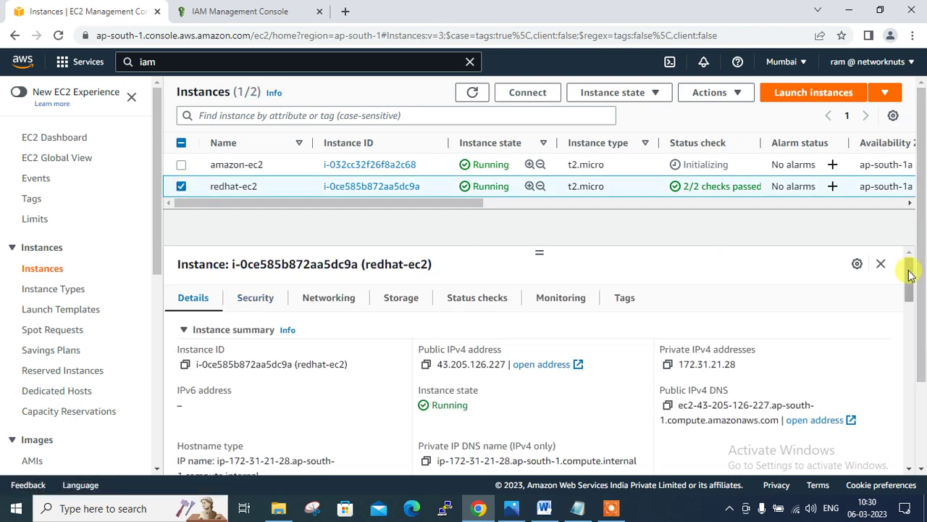
drag(906, 280, 910, 326)
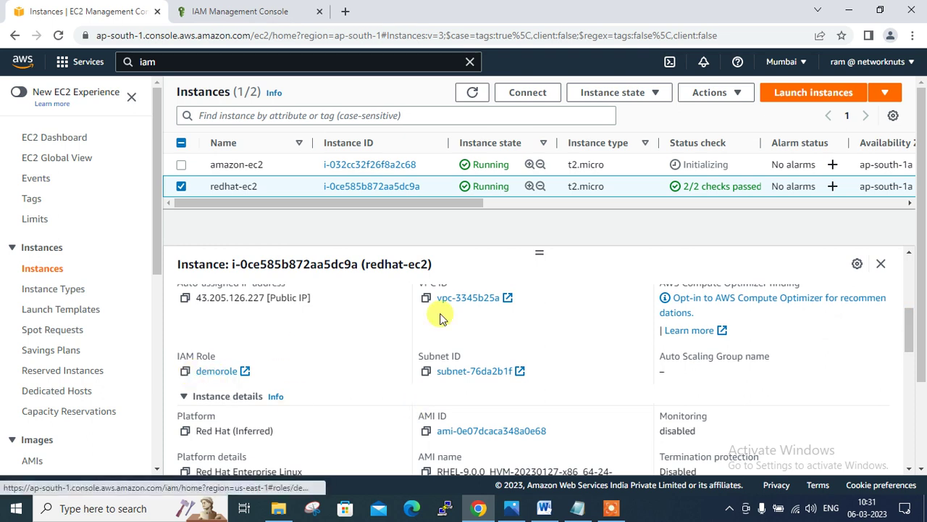
click(909, 270)
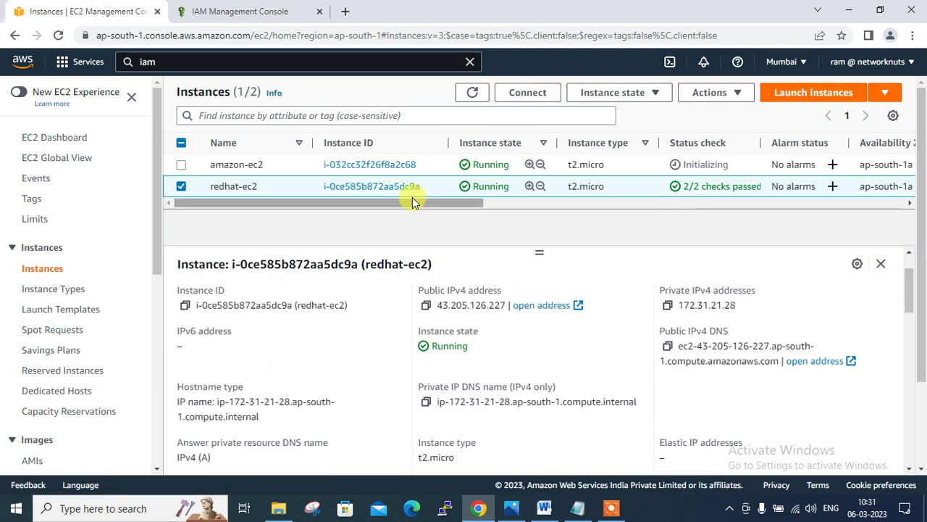
click(181, 165)
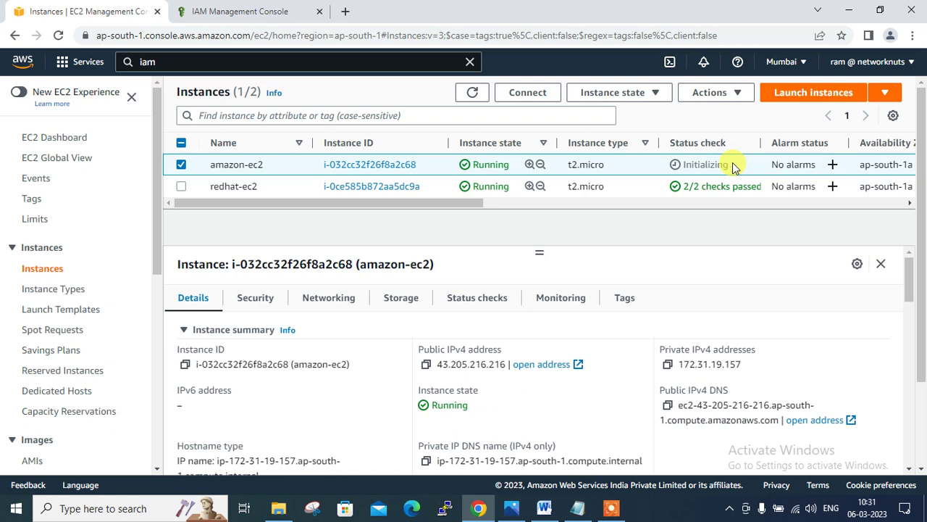
drag(910, 284, 911, 318)
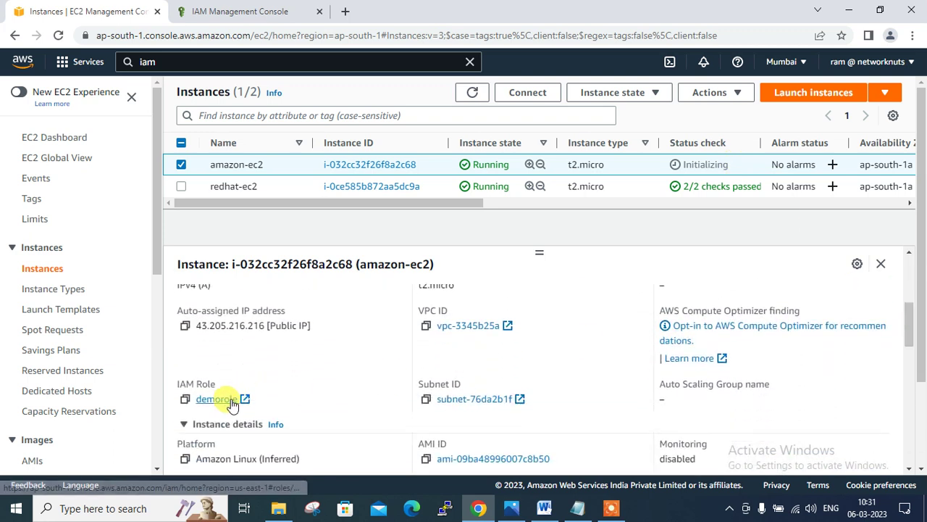
- Examine the AmazonEC2RoleforSSM policy JSON and the trust relationships of demorole in IAM
click(276, 8)
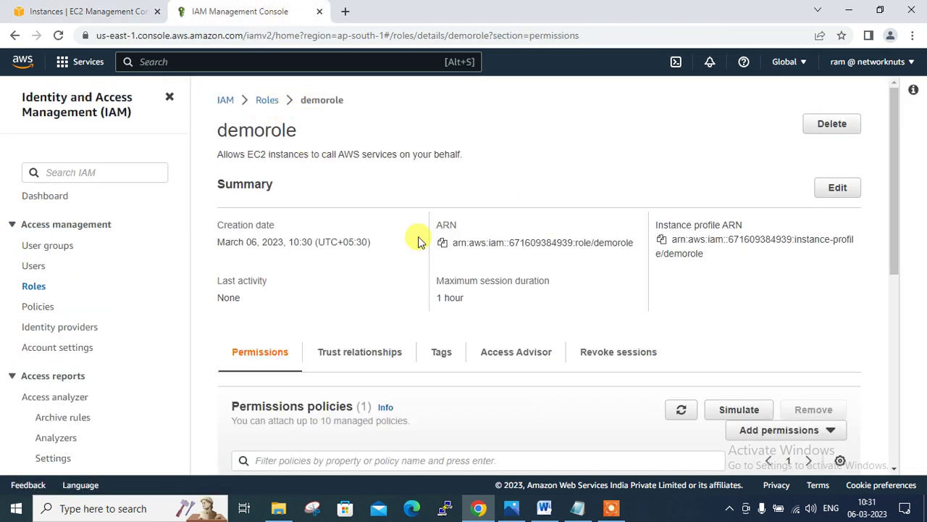
drag(894, 234, 904, 325)
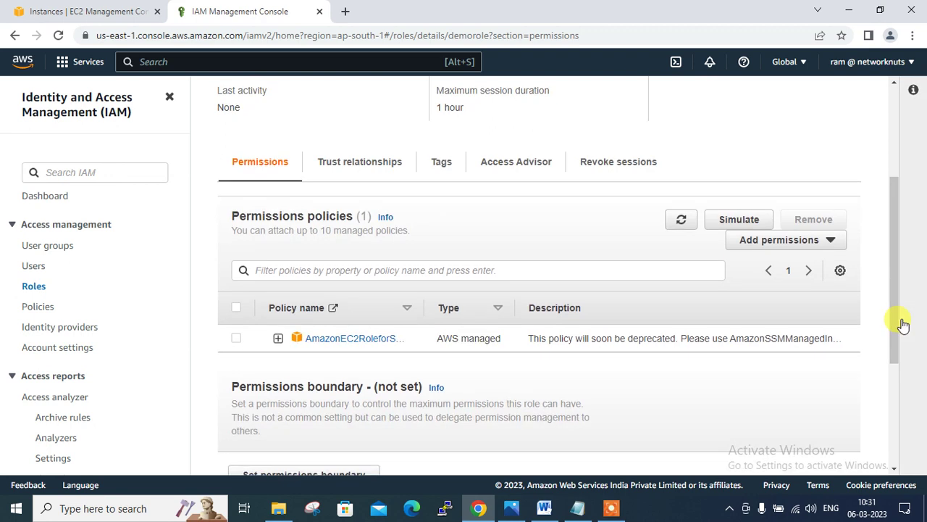
click(278, 338)
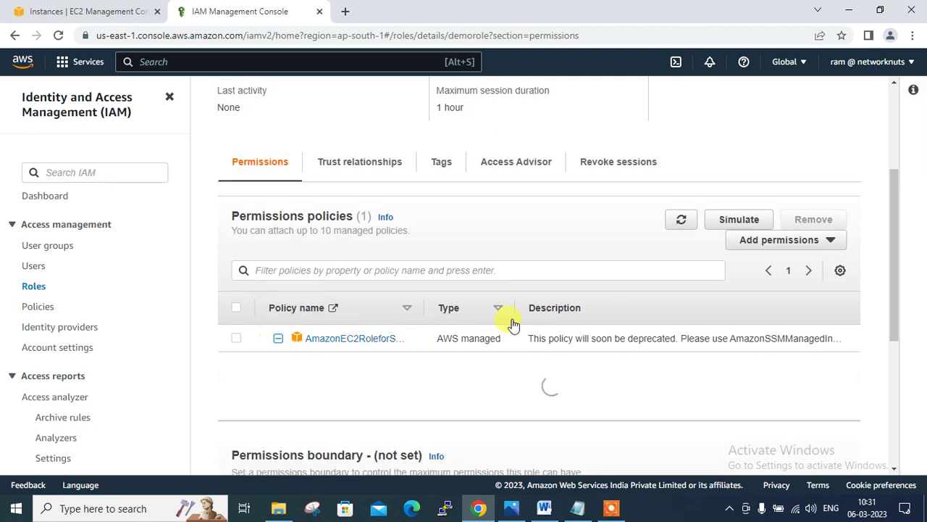
drag(897, 219, 896, 301)
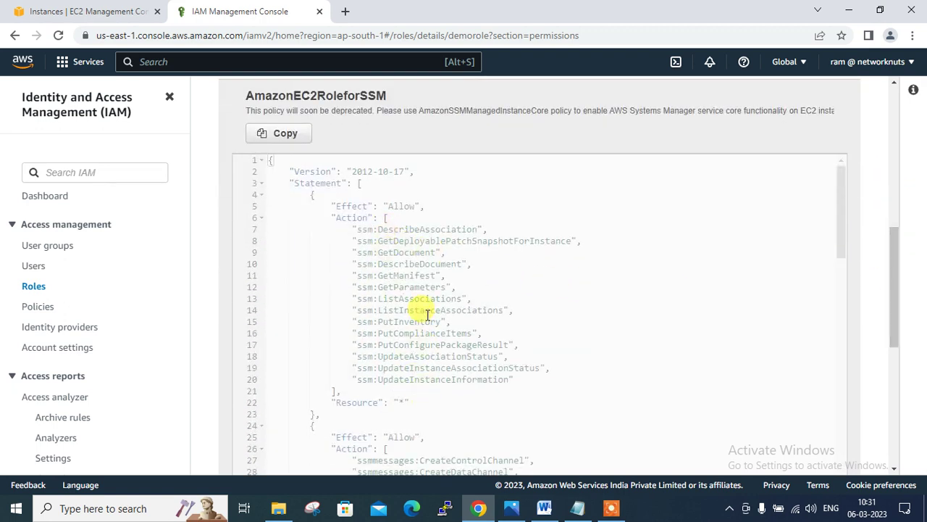
drag(896, 301, 891, 159)
click(339, 196)
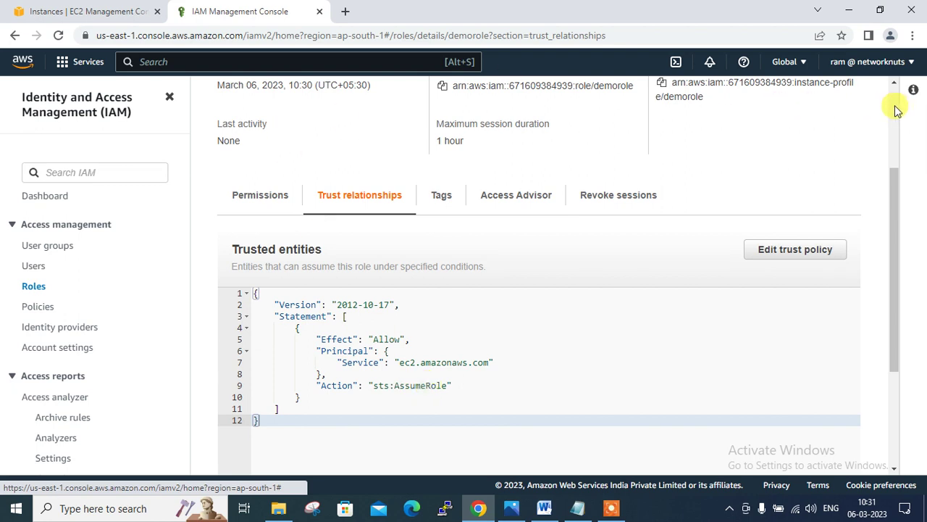
scroll(898, 107, up, 3)
- Return to the EC2 instances, refresh their status, and connect to redhat-ec2 through Session Manager
click(106, 7)
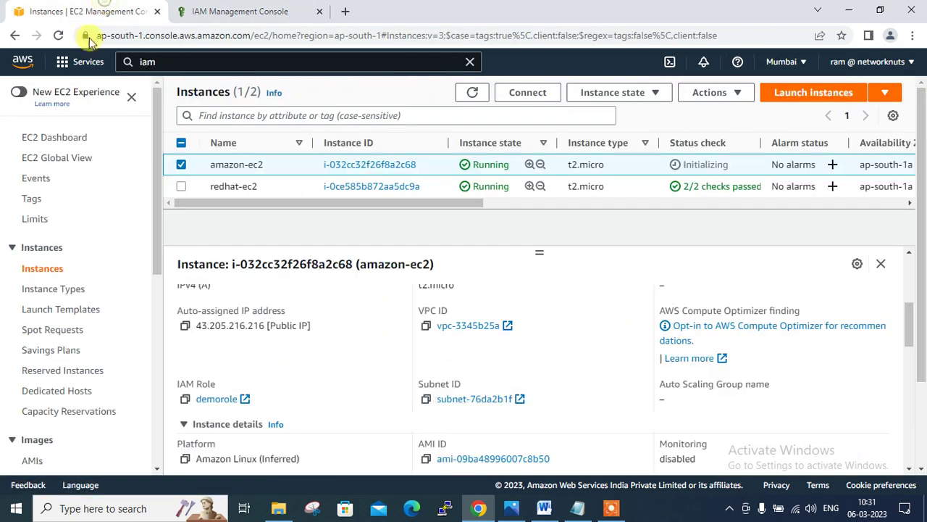
click(472, 93)
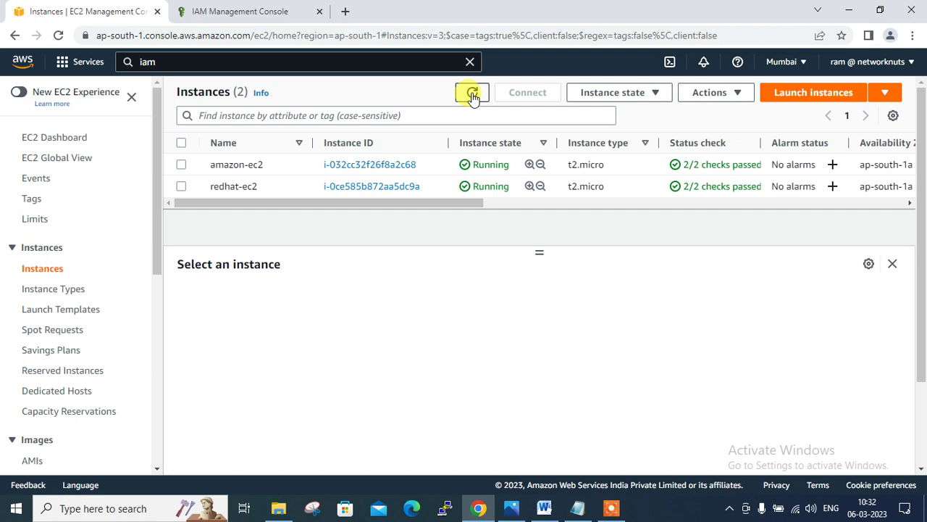
click(182, 187)
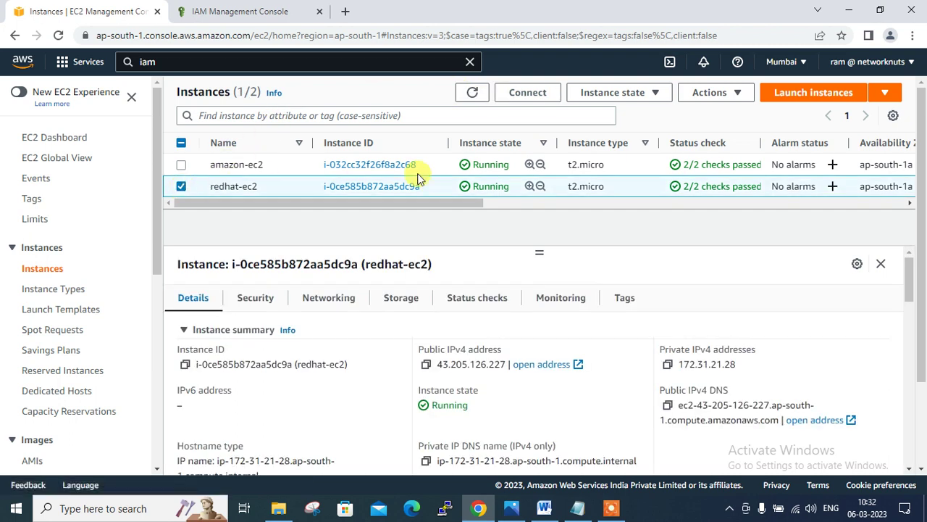
click(527, 93)
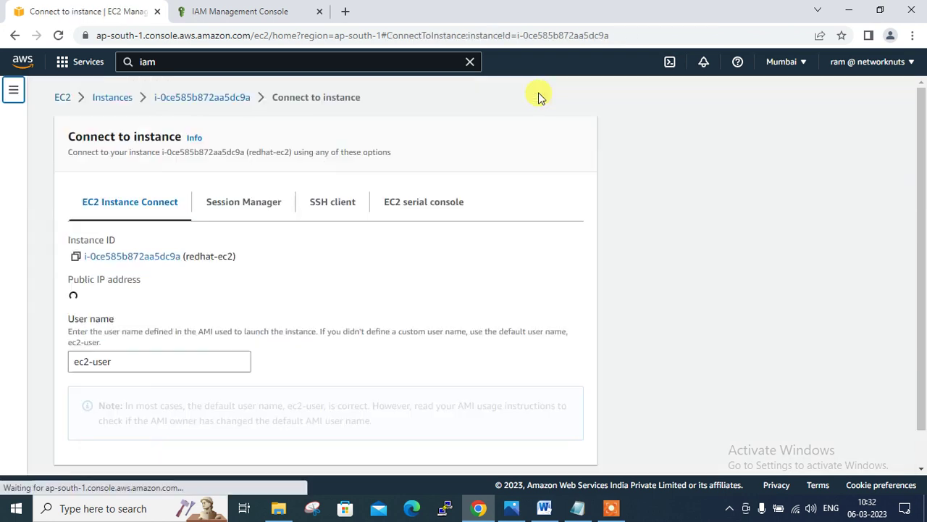
click(246, 204)
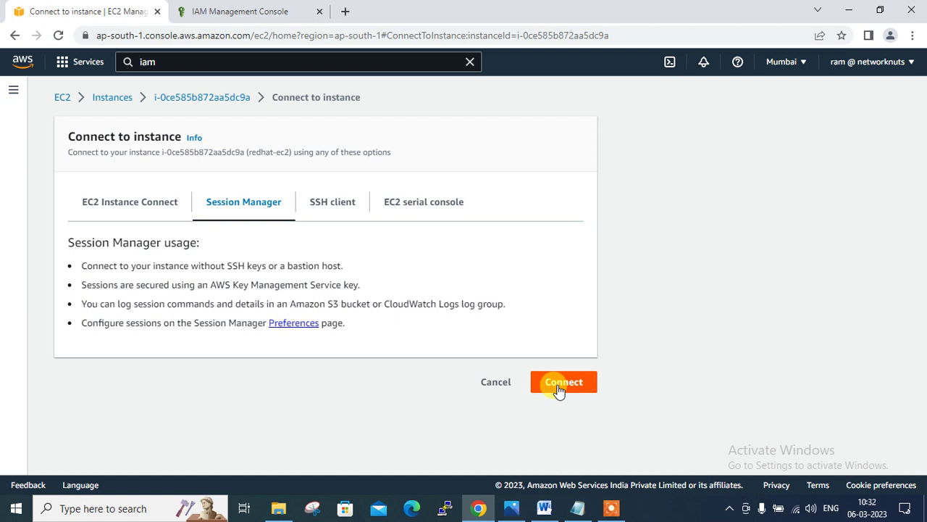
click(558, 390)
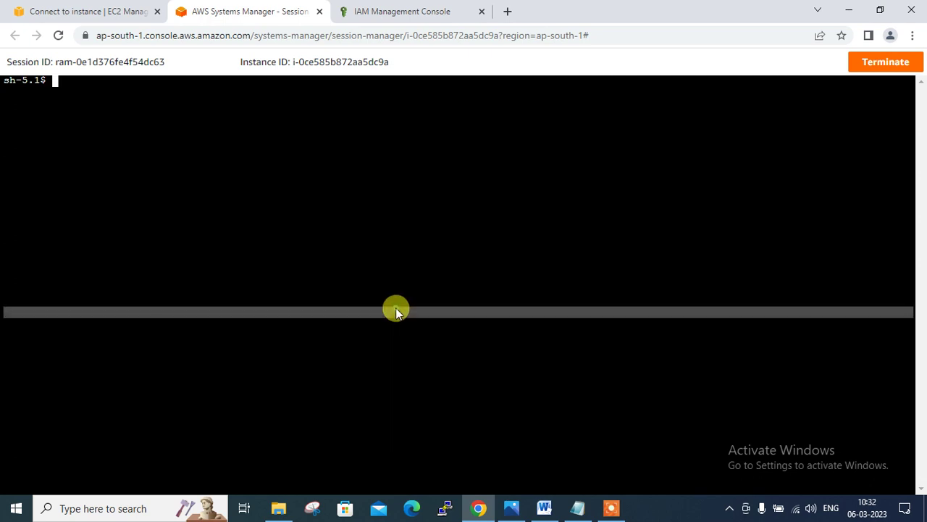
- Switch to the root user in the redhat-ec2 session with sudo su -
text(suod su)
text( -)
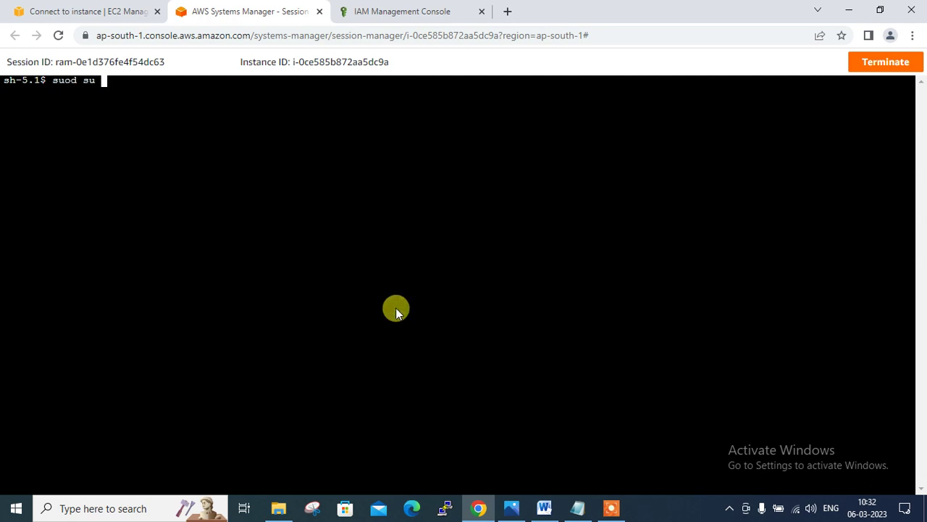
key(Return)
text(sudo su -)
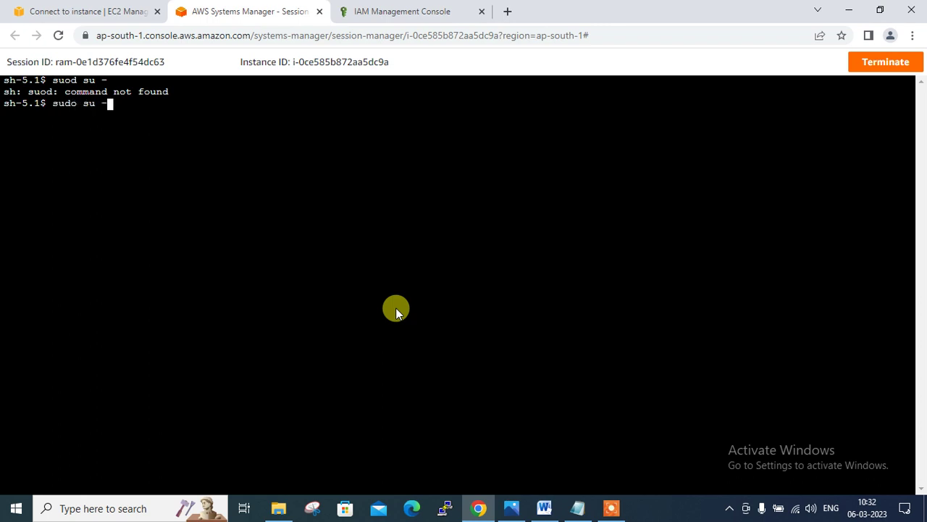
key(Return)
- Display the operating system release with cat /etc/os-release and check the current user with whoami
text(cat /etc/os-release)
key(Return)
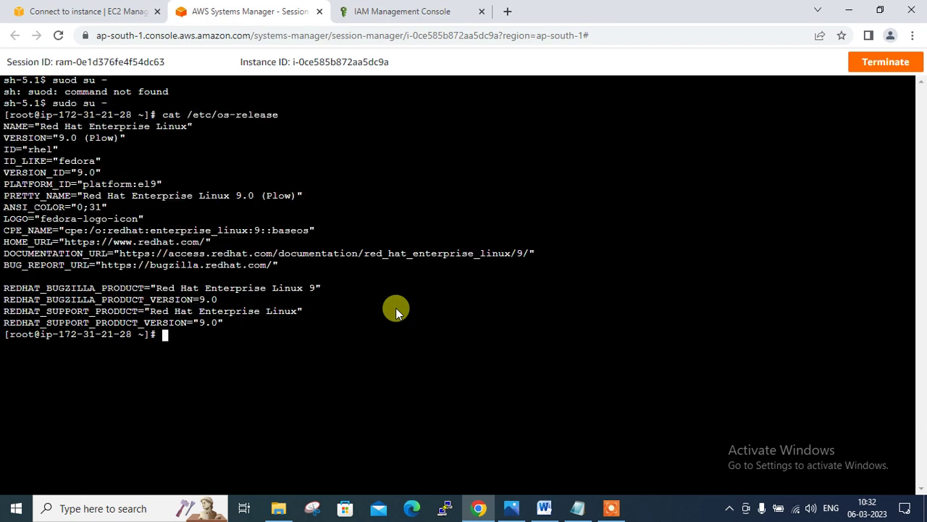
drag(71, 170, 121, 167)
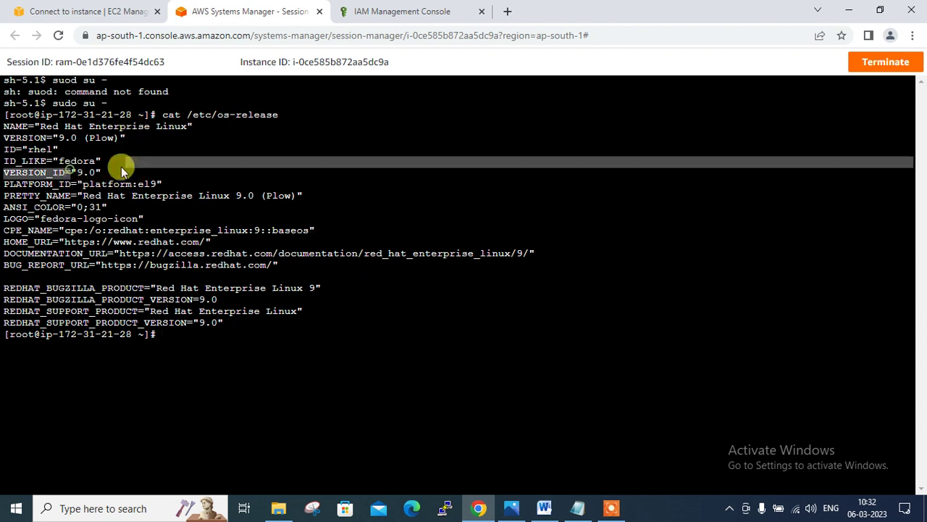
text(whoami)
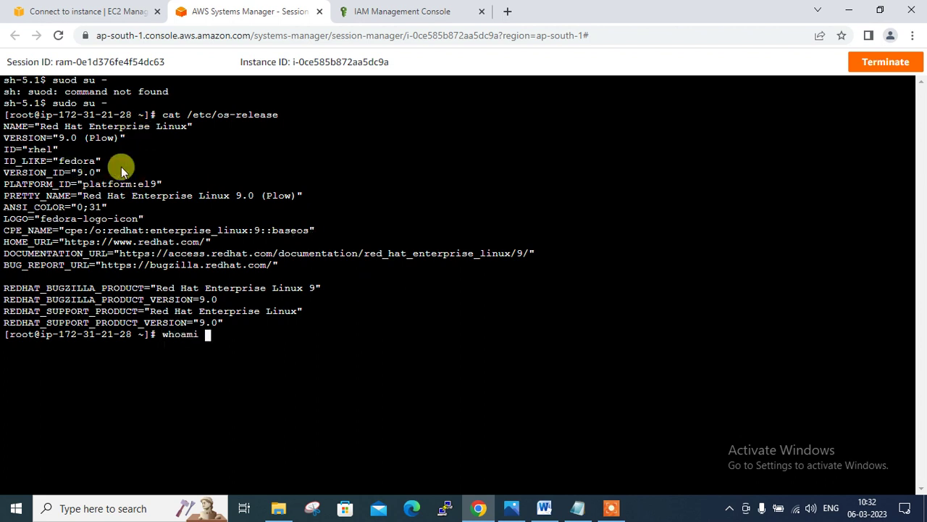
key(Return)
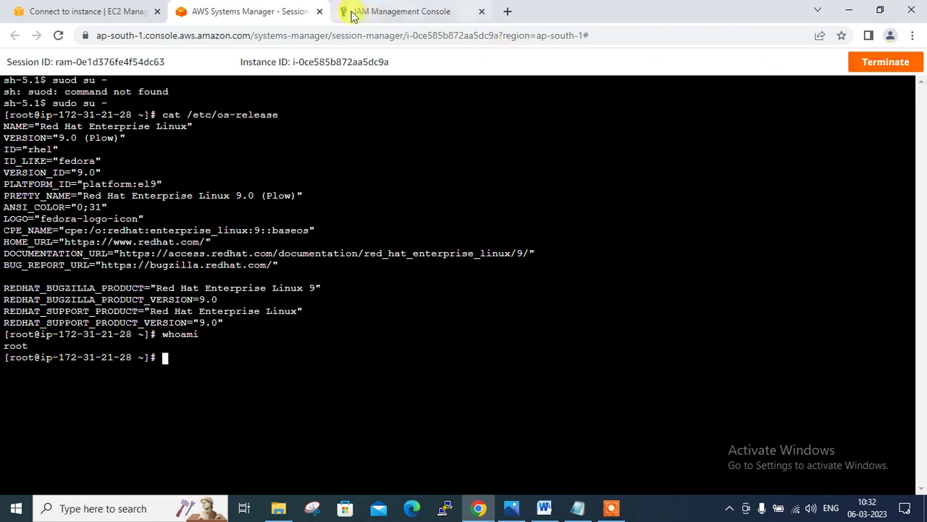
- Try to connect to amazon-ec2 through Session Manager, then return to the instance list
click(94, 10)
click(492, 382)
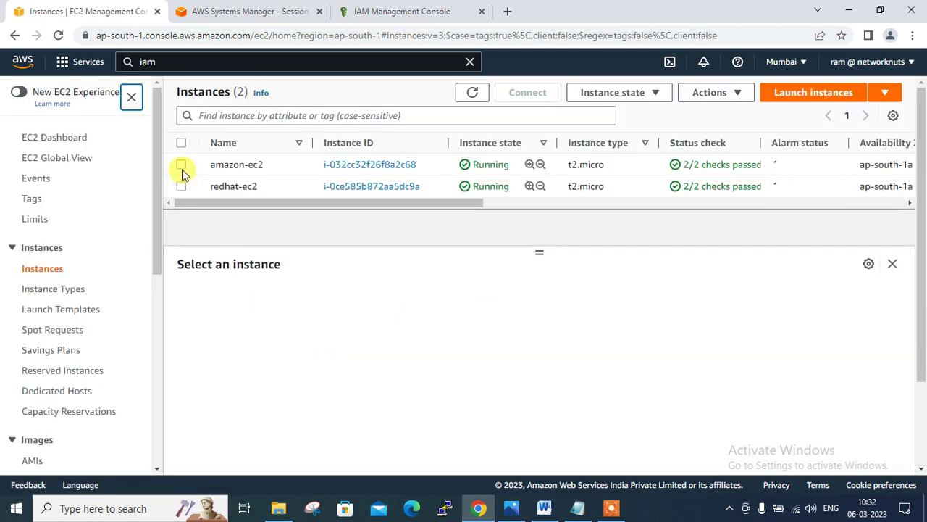
click(182, 166)
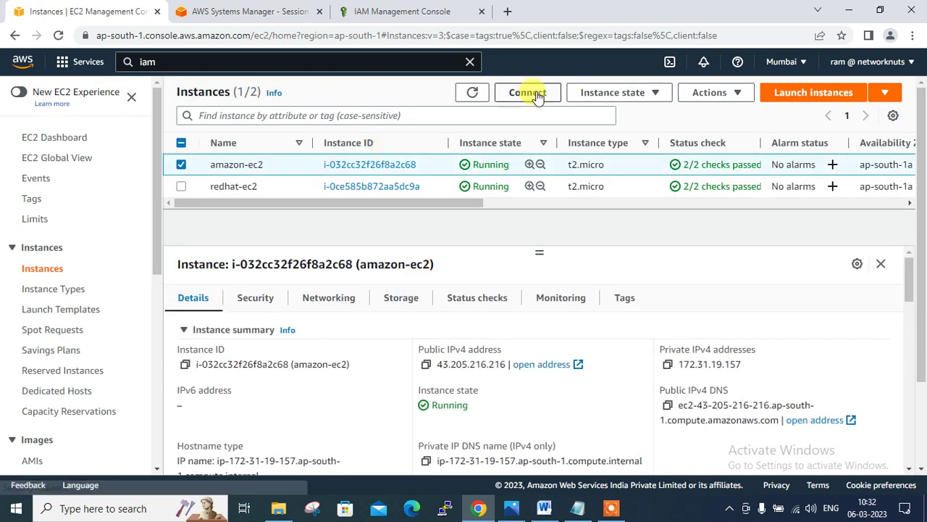
click(528, 92)
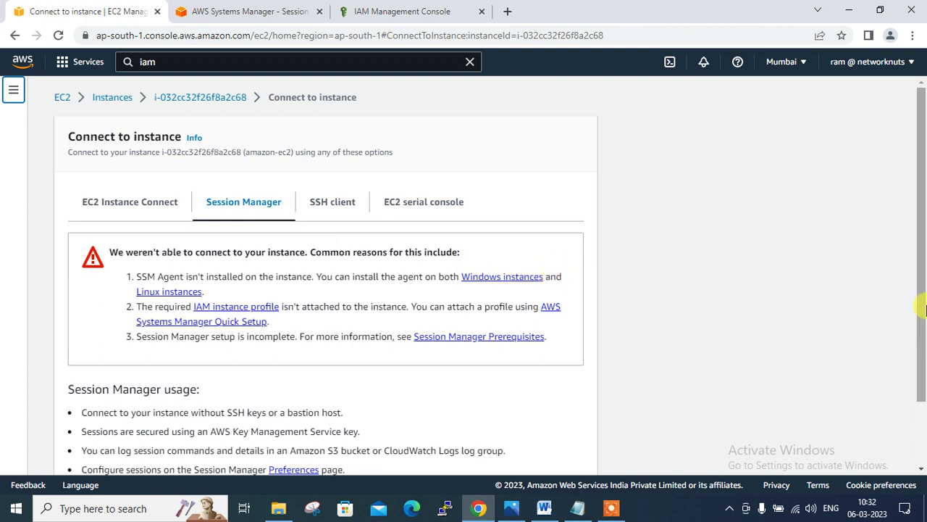
scroll(926, 309, down, 2)
click(558, 457)
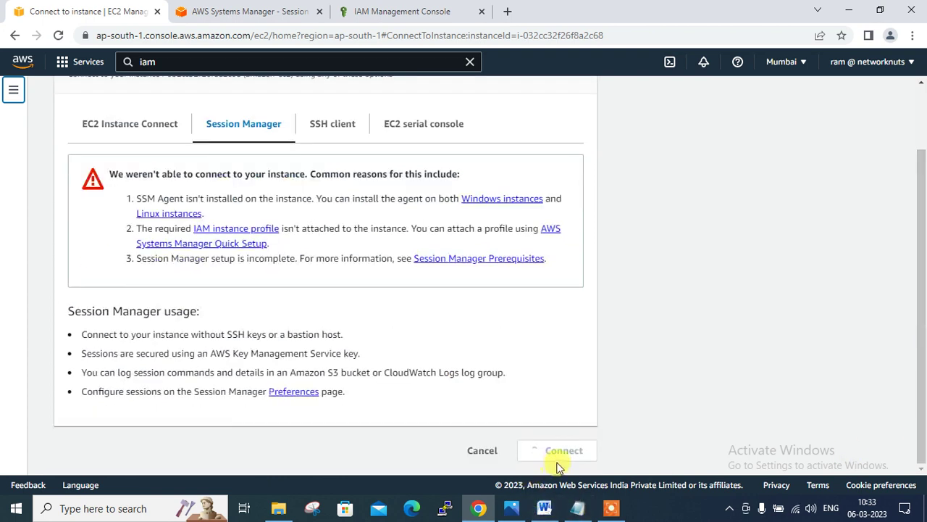
click(130, 122)
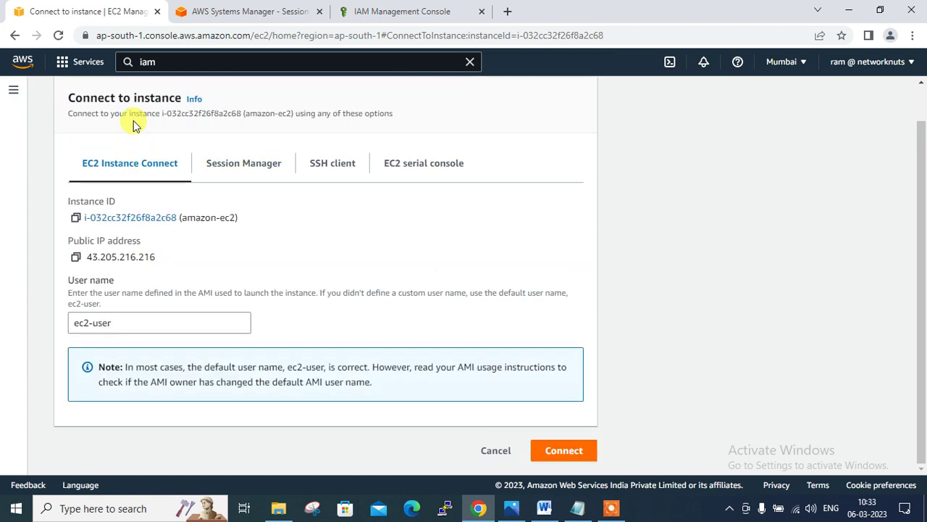
click(241, 164)
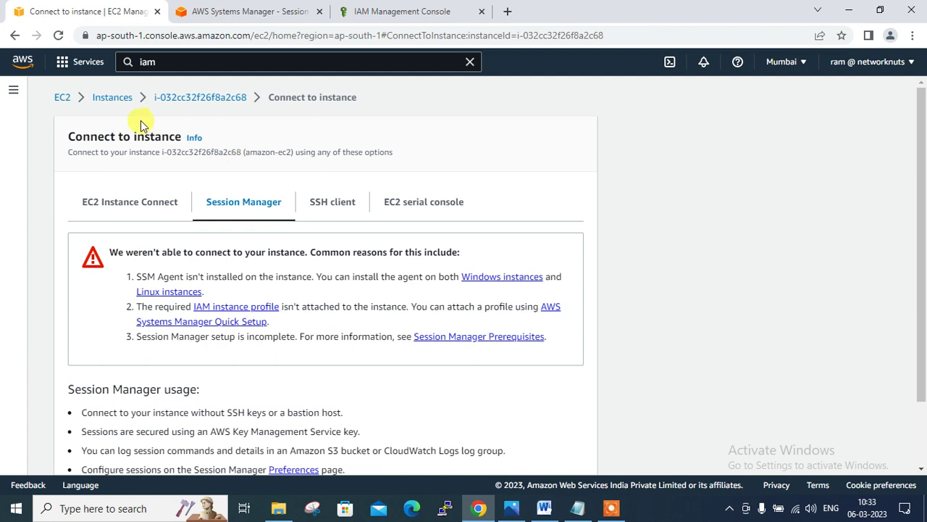
click(102, 97)
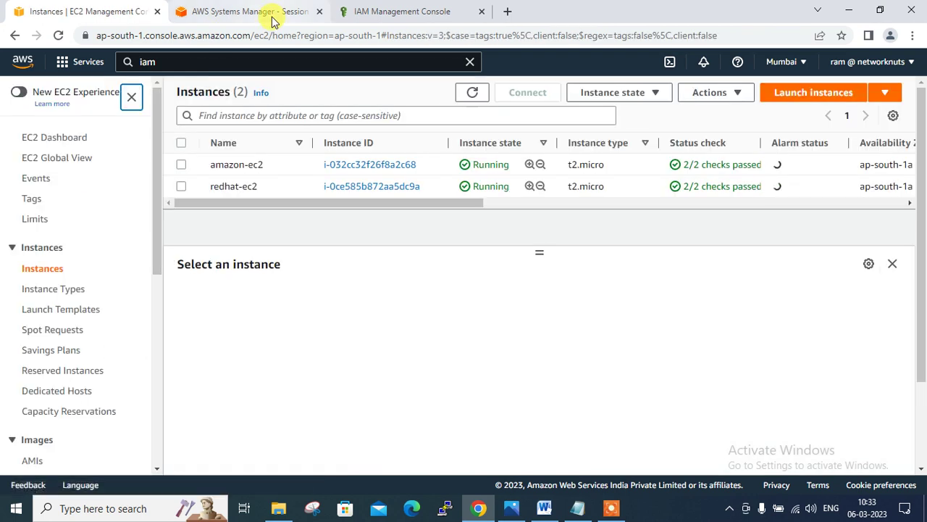
- Close the existing redhat-ec2 session and open a new Session Manager connection to redhat-ec2
click(273, 17)
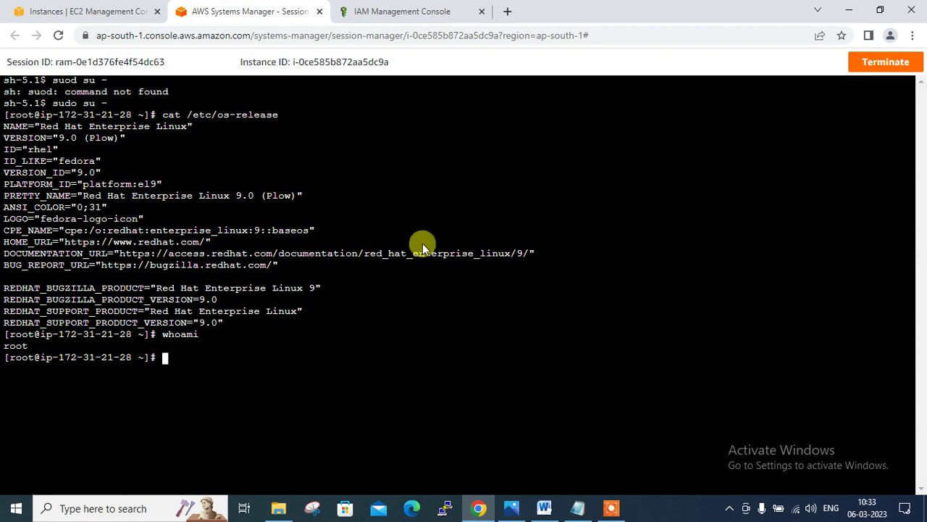
click(319, 12)
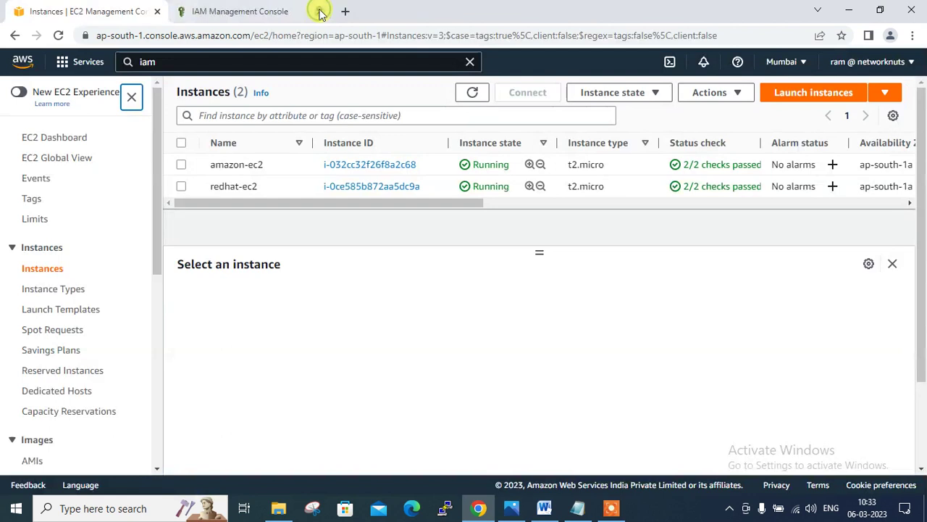
click(181, 186)
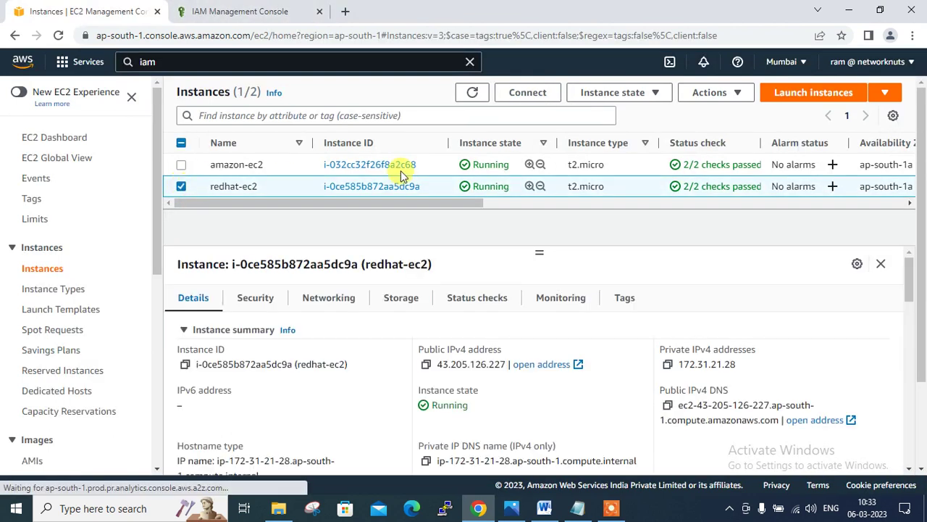
click(528, 93)
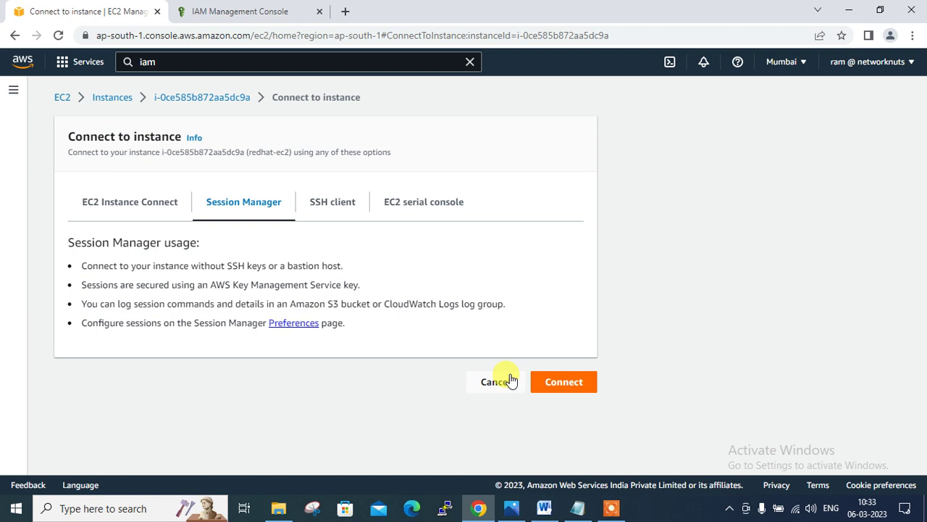
click(562, 381)
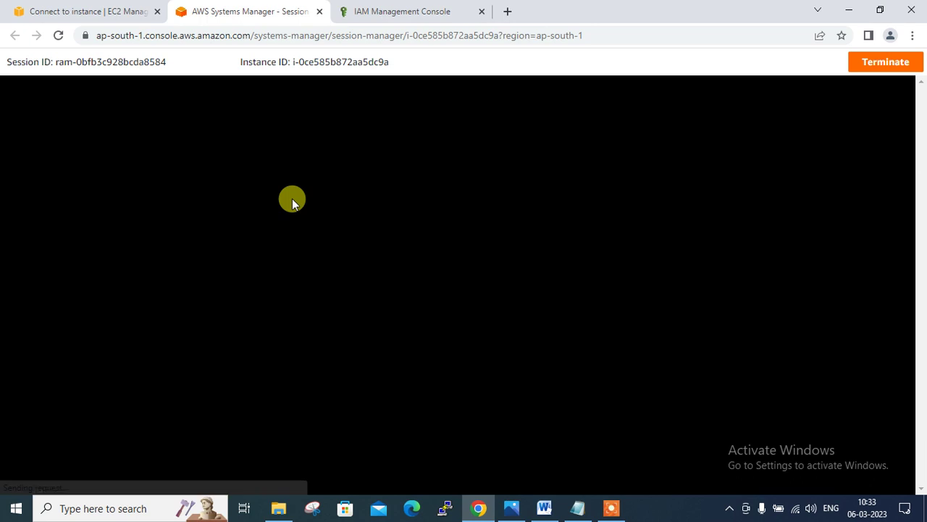
- Switch to the root user with sudo su - in the new redhat-ec2 session and clear the terminal
text(suod su -)
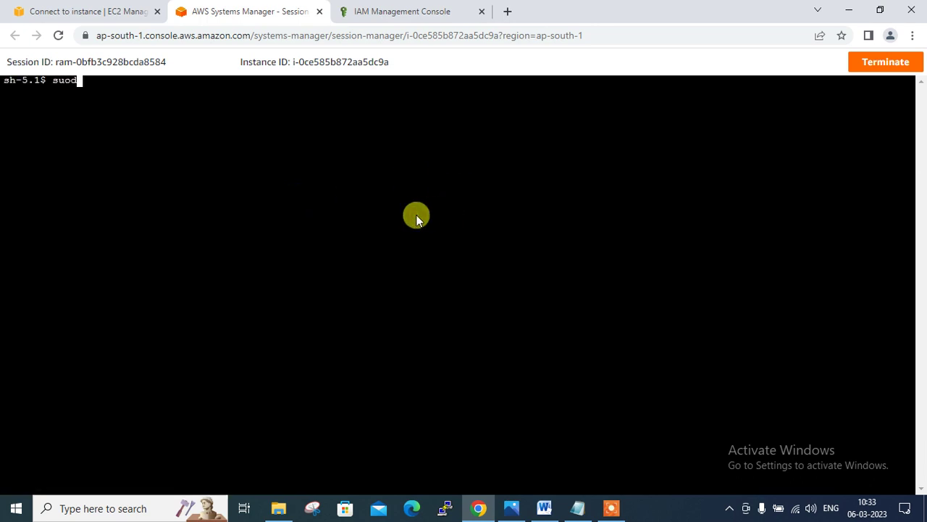
key(Return)
text(sudo su -)
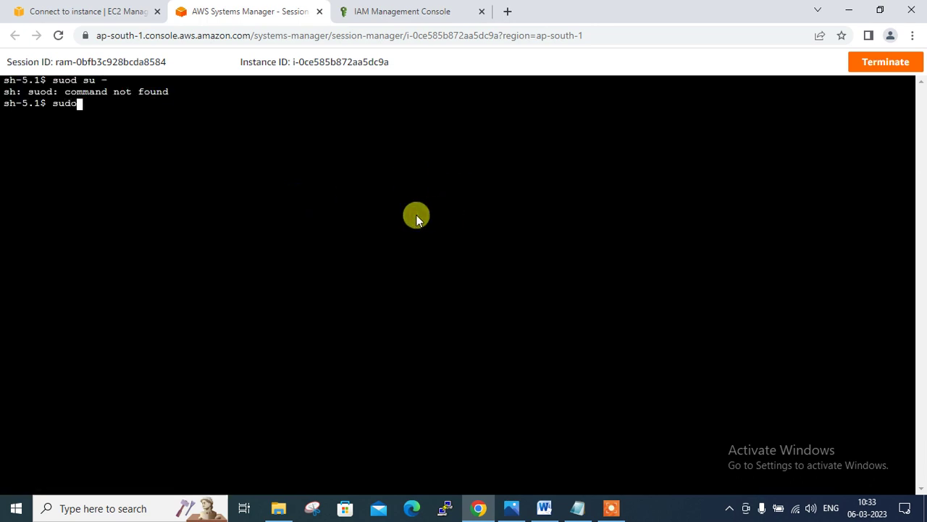
key(Return)
key(ctrl+l)
- Check whether the httpd package is installed on redhat-ec2 with rpmquery httpd
text(r)
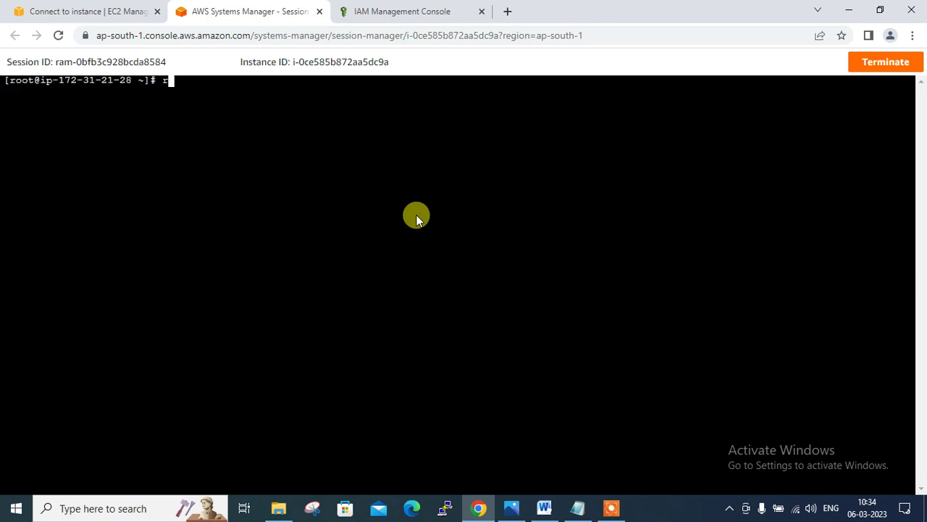
text(pmquery httpd)
key(Return)
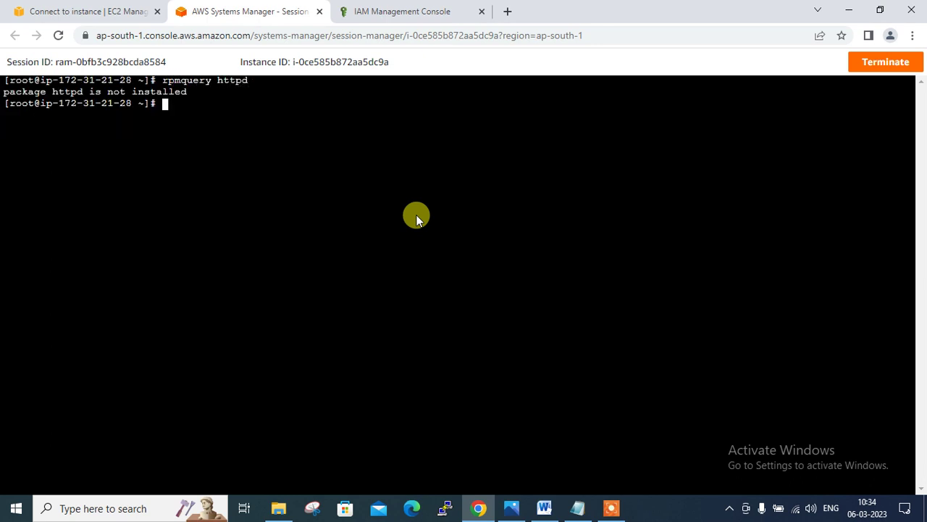
- Return to the running EC2 instances, try to connect to amazon-ec2 through Session Manager, and go back to the EC2 dashboard
click(78, 11)
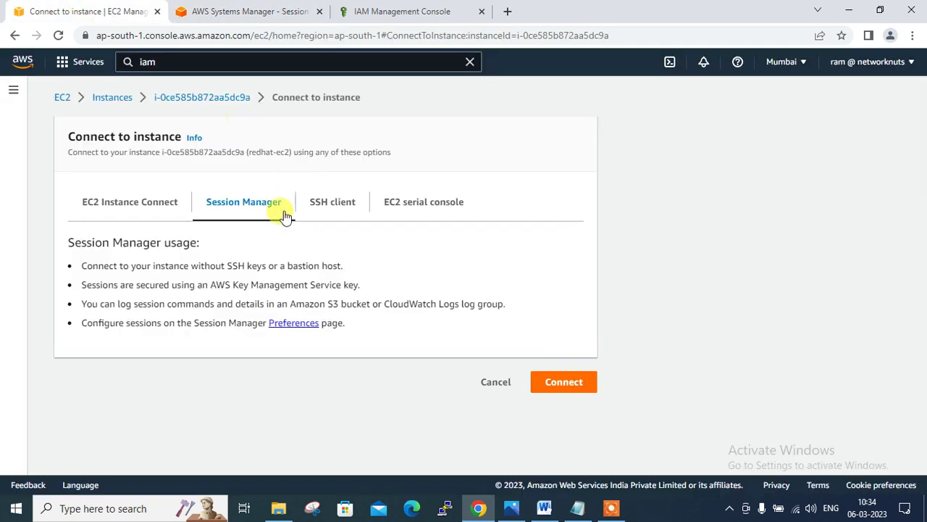
click(69, 102)
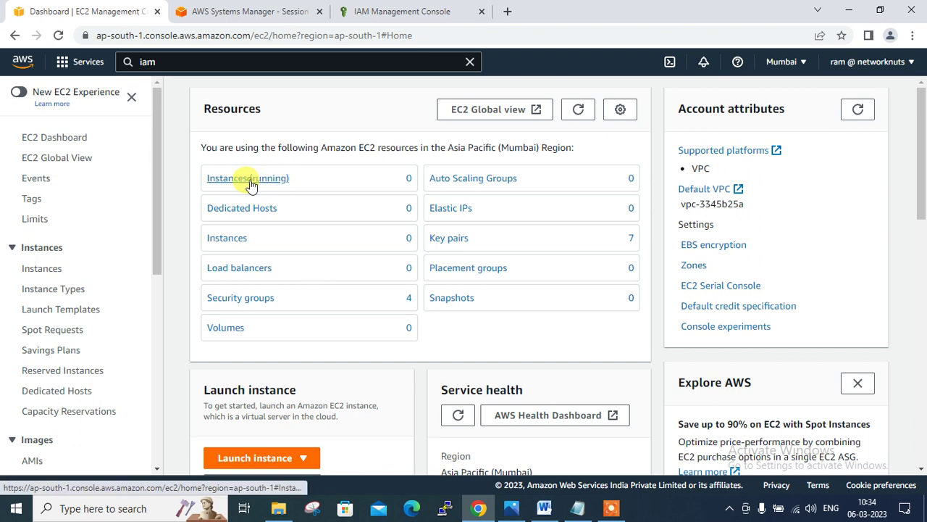
click(245, 178)
click(473, 92)
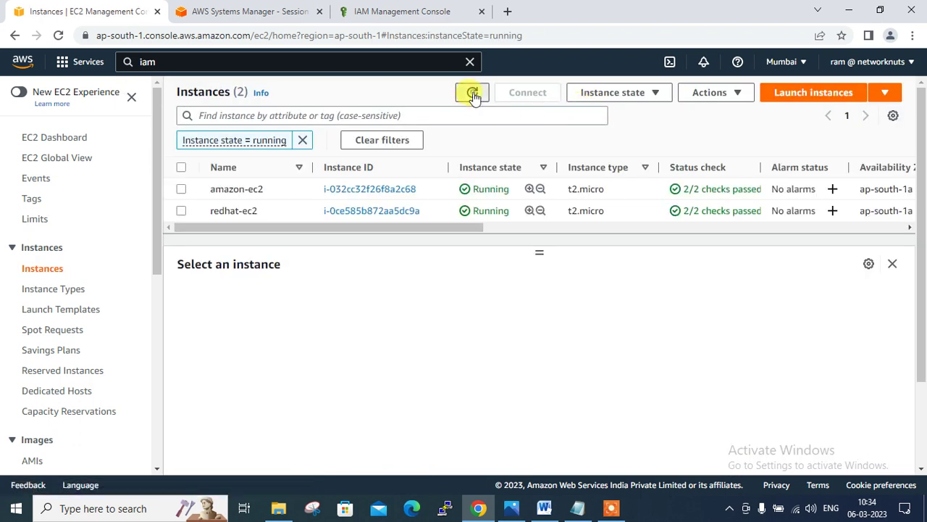
click(182, 189)
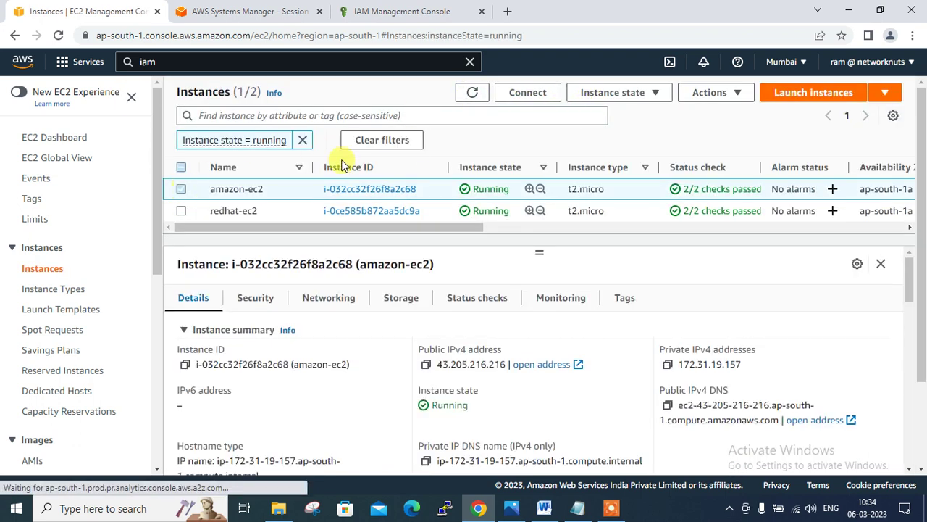
click(529, 93)
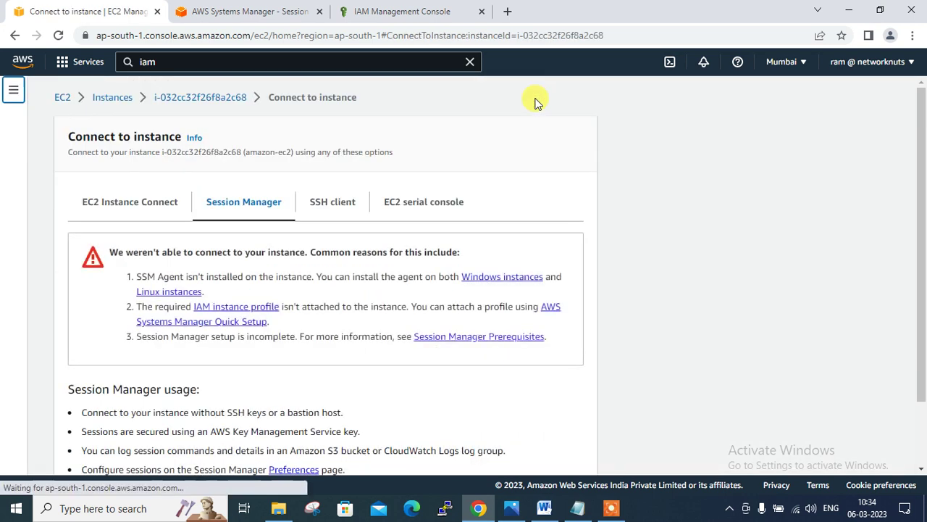
drag(923, 302, 919, 384)
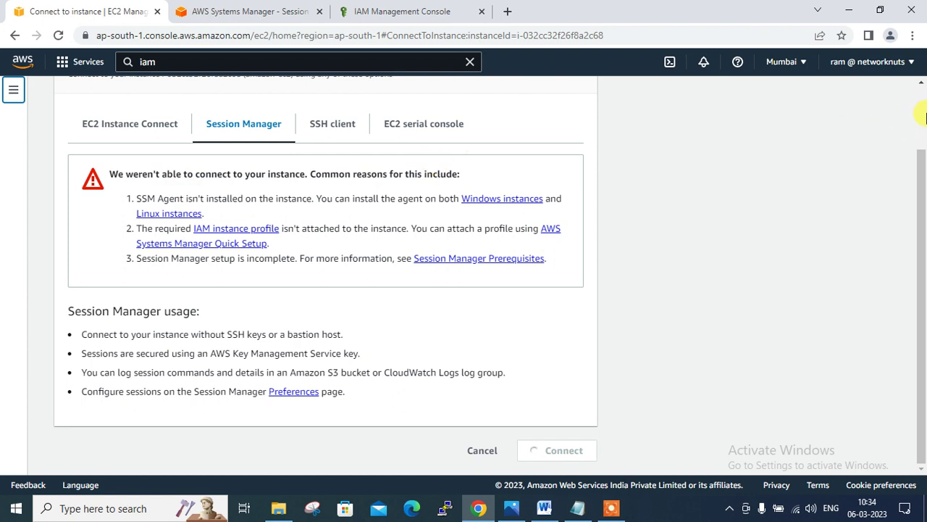
scroll(873, 134, up, 3)
click(60, 98)
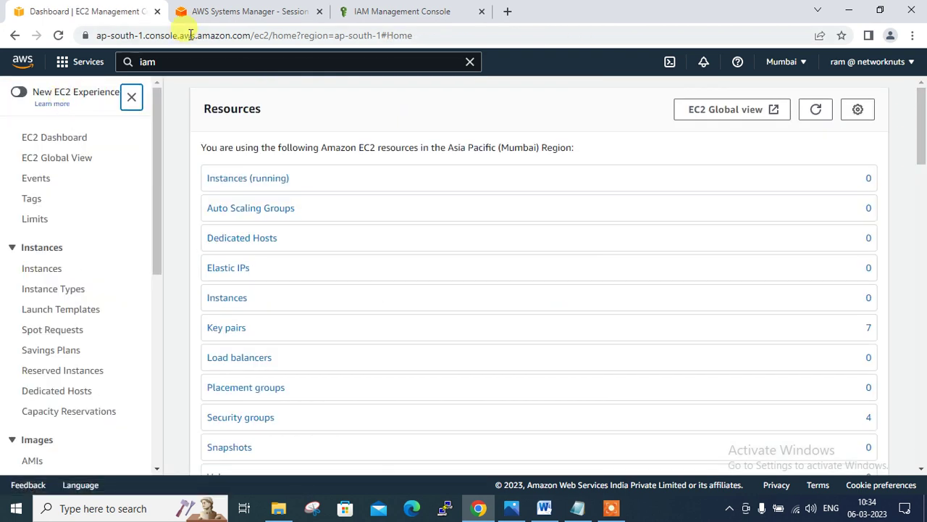
- Search the AWS services for ssm and open Systems Manager in a new tab, reloading the page
key(BackSpace)
key(BackSpace)
key(BackSpace)
text(ssm)
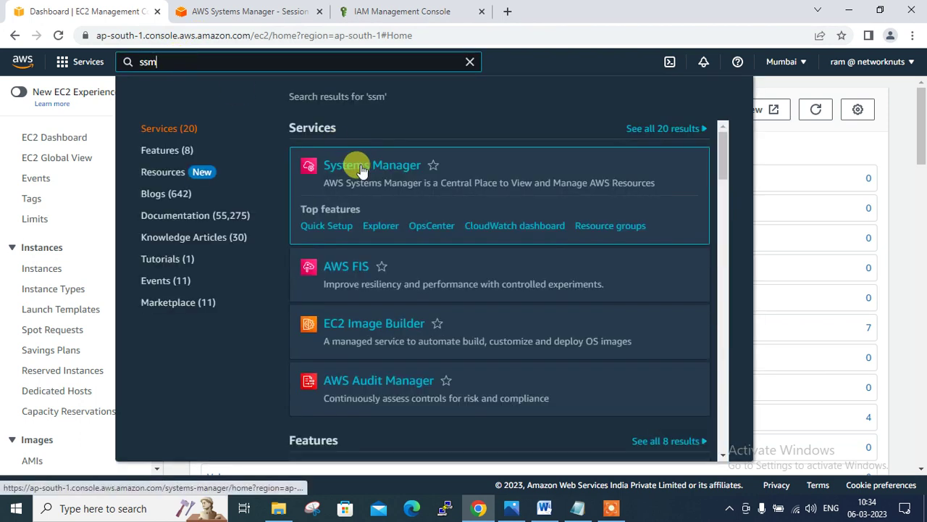
right_click(363, 168)
click(384, 177)
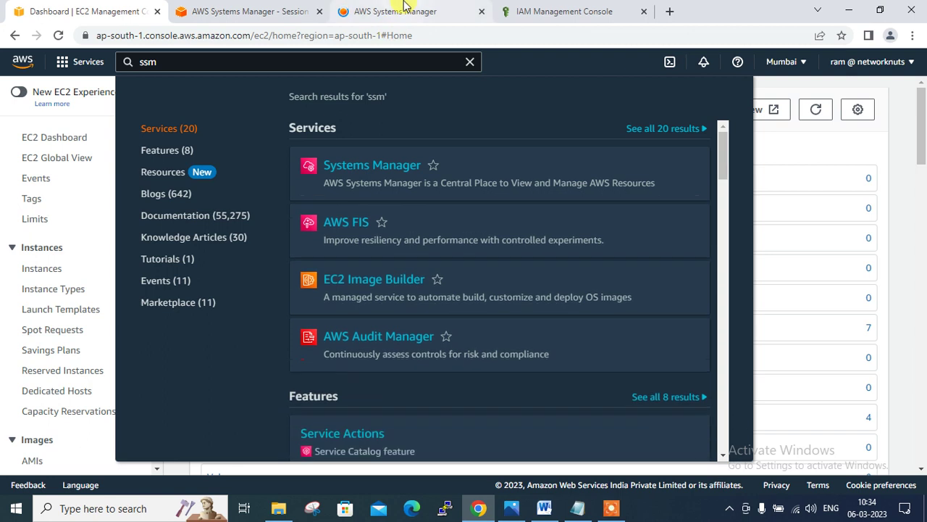
click(404, 6)
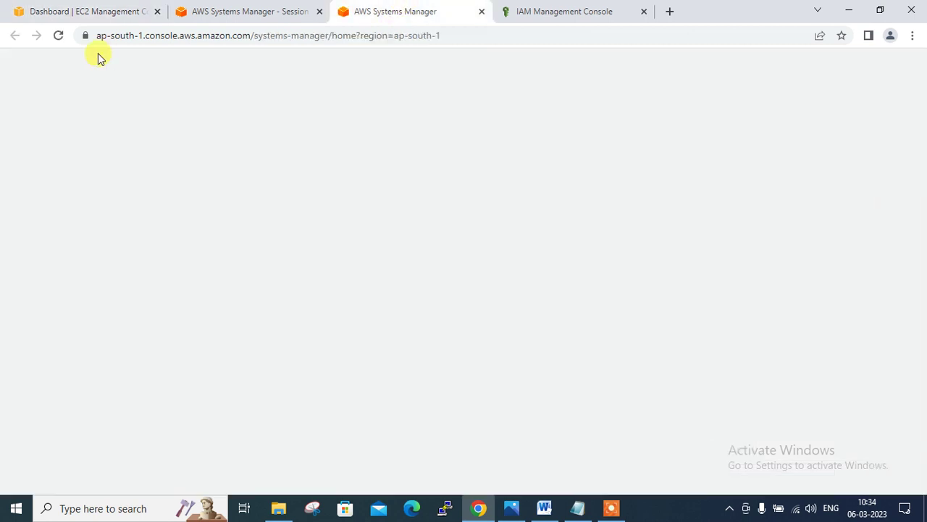
click(59, 36)
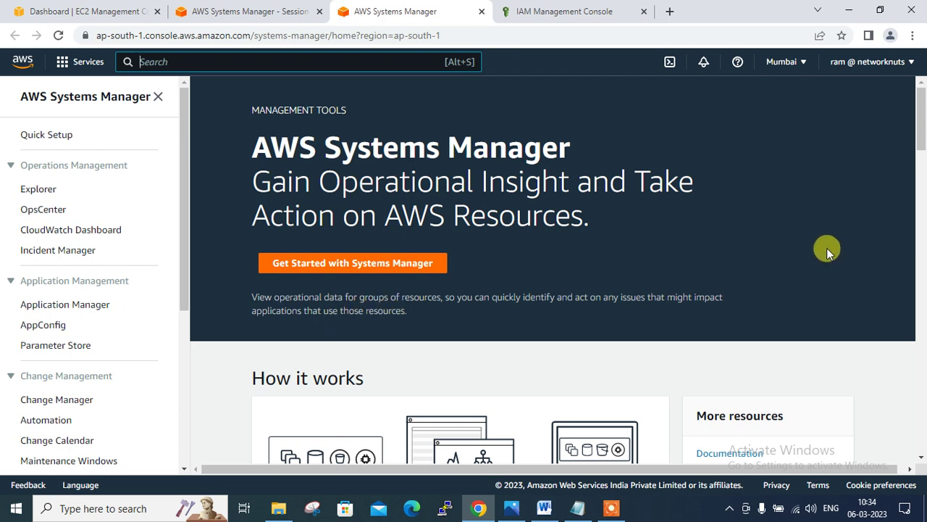
- Open the Systems Manager Inventory under Node Management and examine the chart of managed operating systems
mouse_move(919, 131)
mouse_down()
mouse_move(921, 170)
mouse_move(922, 148)
mouse_up()
drag(183, 236, 183, 375)
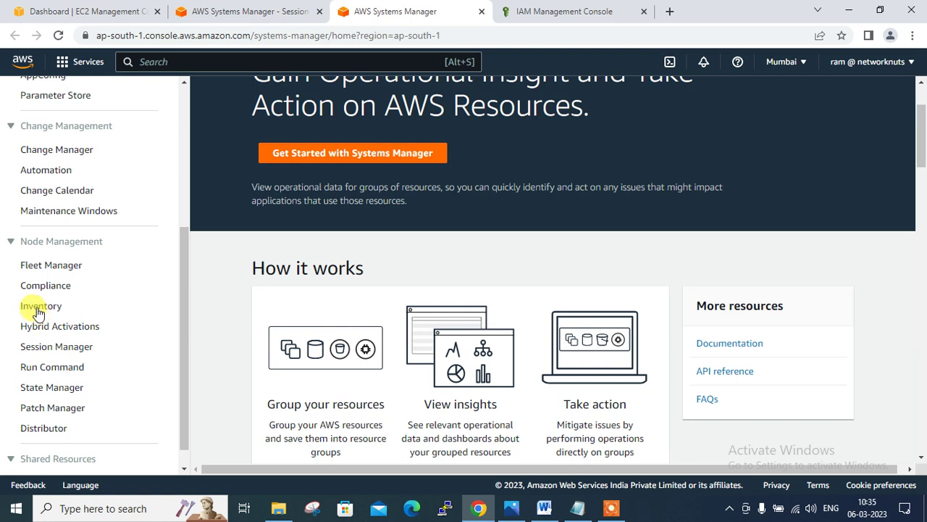
click(38, 309)
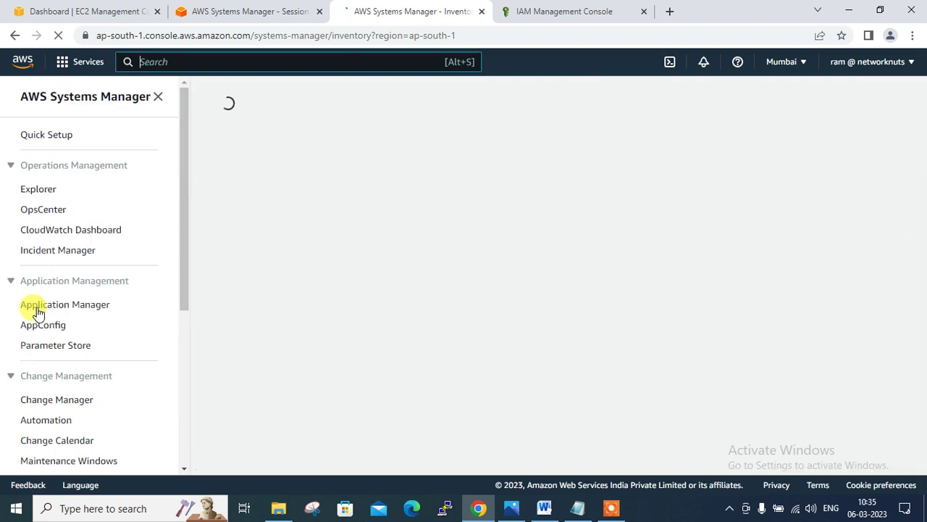
drag(924, 131, 921, 258)
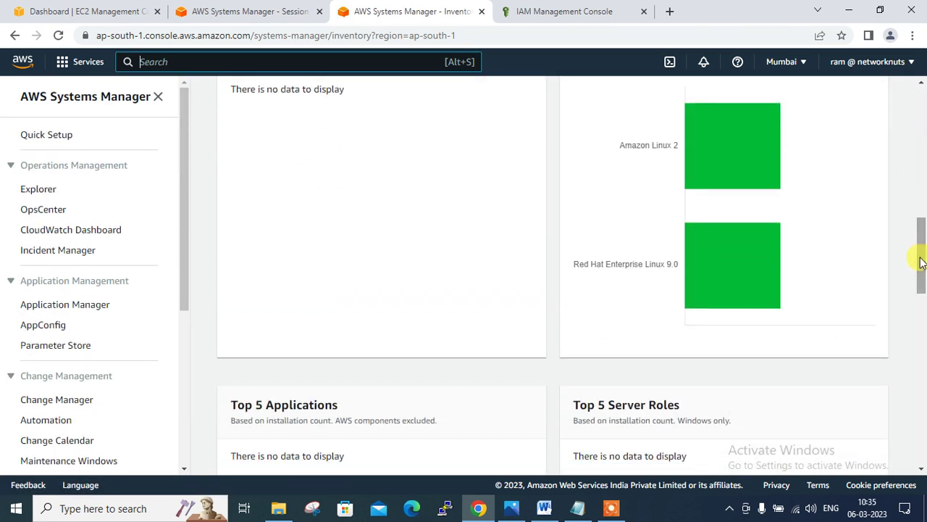
mouse_move(707, 287)
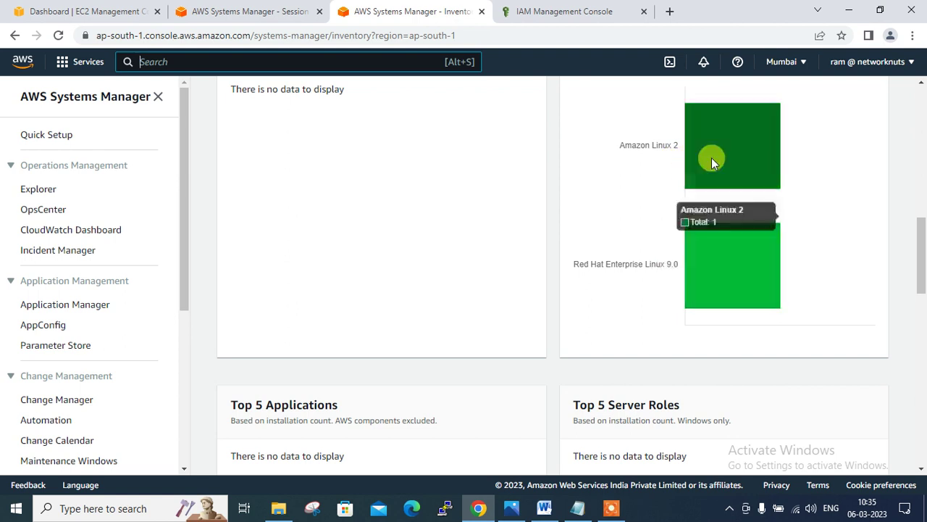
mouse_move(728, 186)
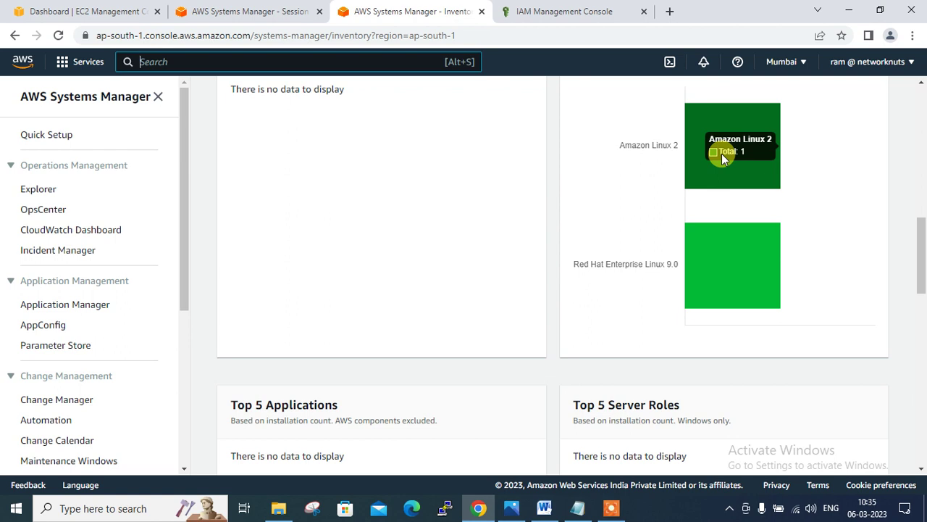
- Return to the running EC2 instances and connect to amazon-ec2 through Session Manager
click(81, 10)
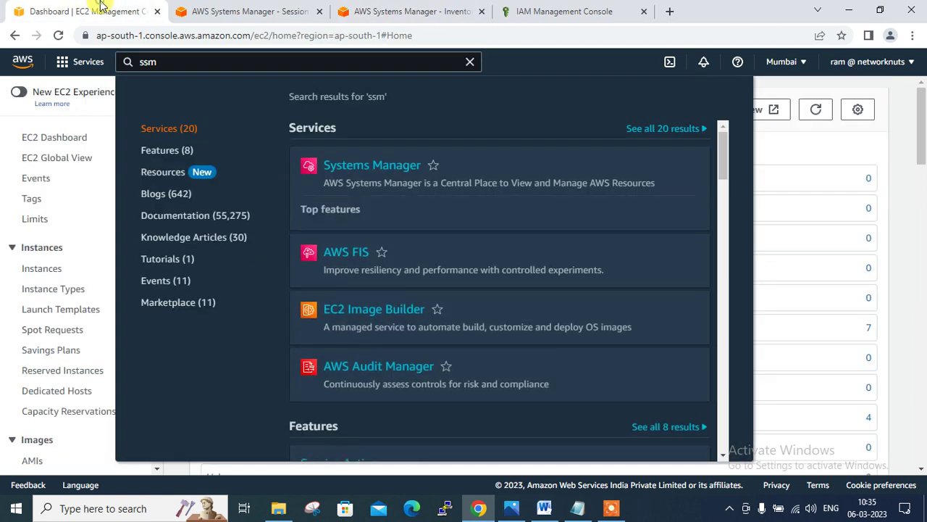
click(120, 97)
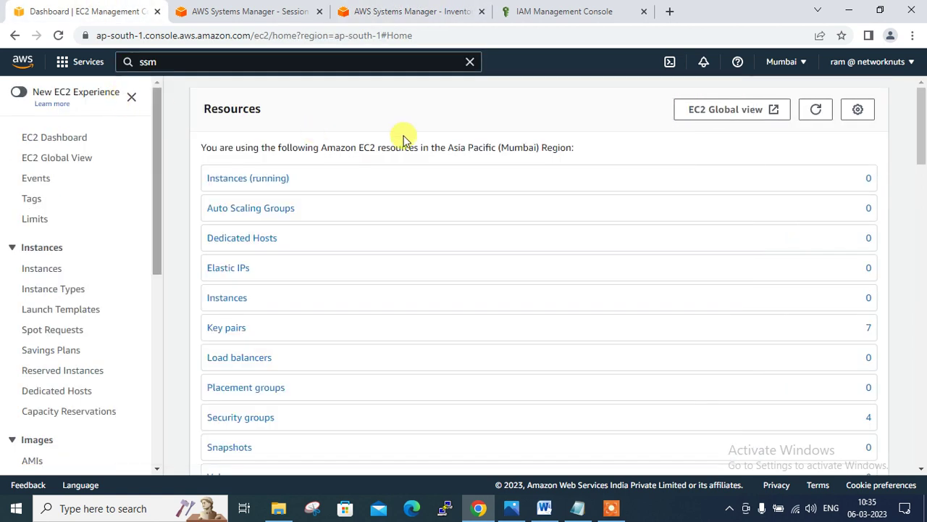
click(248, 187)
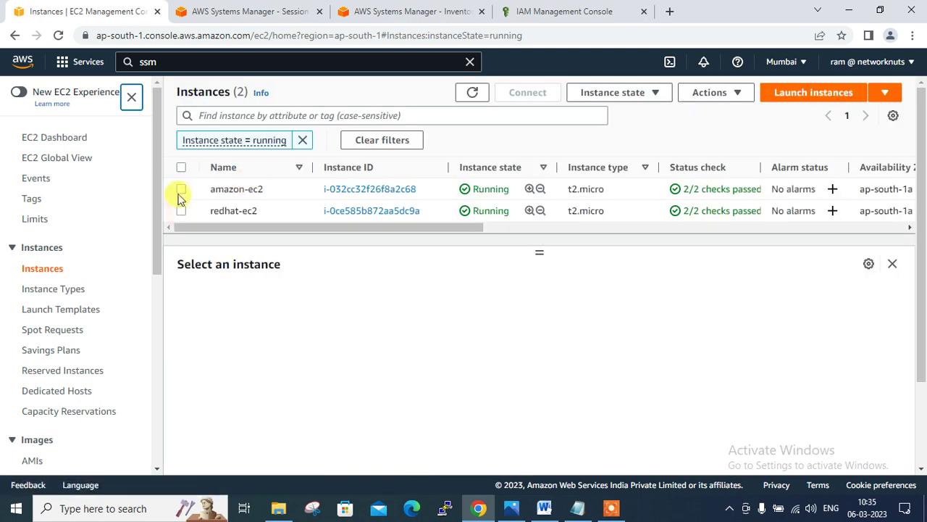
click(181, 190)
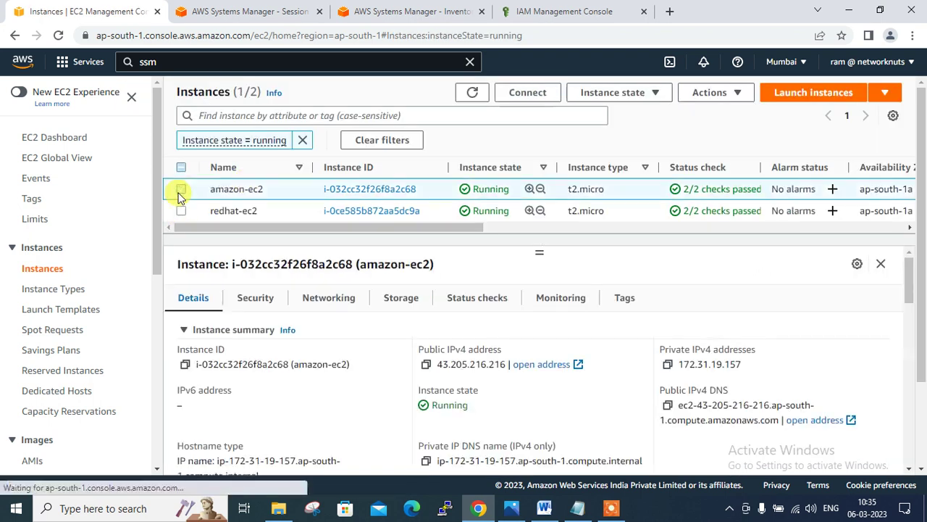
click(525, 98)
click(570, 384)
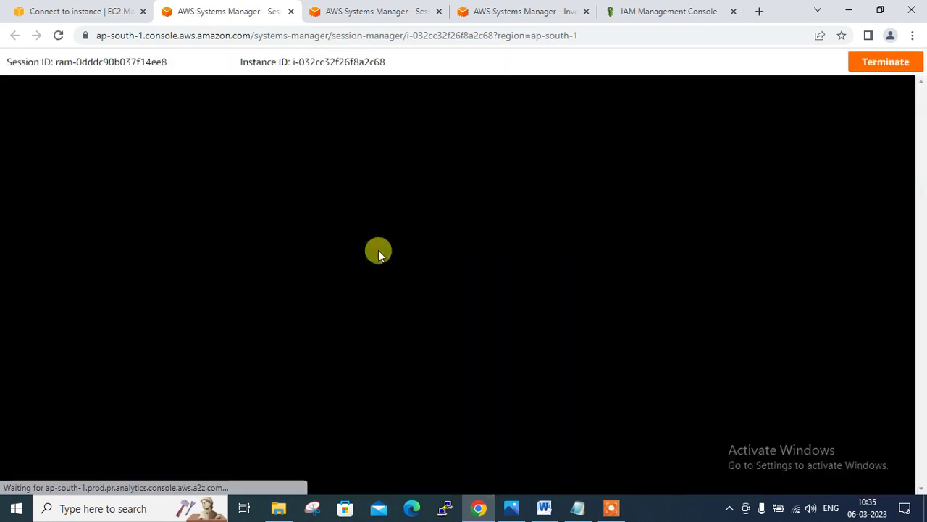
- Switch to the root user with sudo su - in the amazon-ec2 session and display the operating system release with cat /etc/os-release
text(suo)
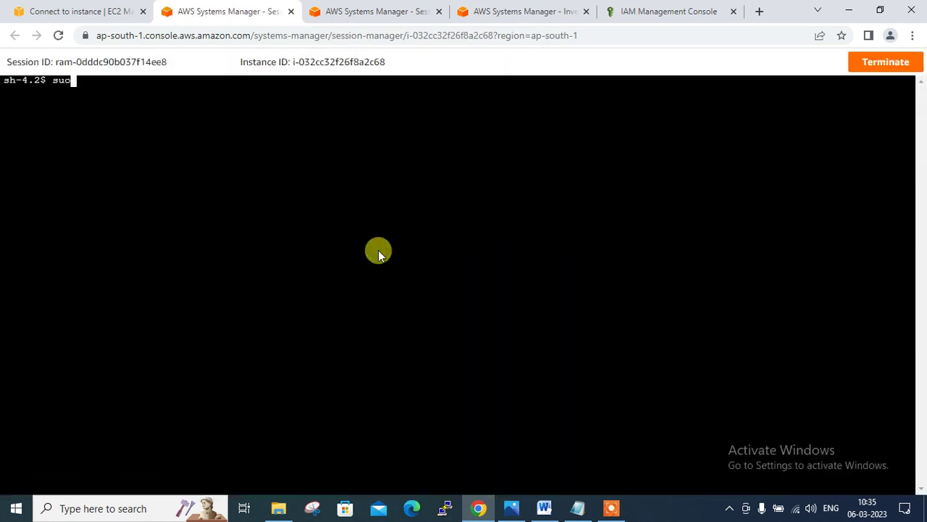
key(BackSpace)
text(do su)
text(c/os-release)
key(Return)
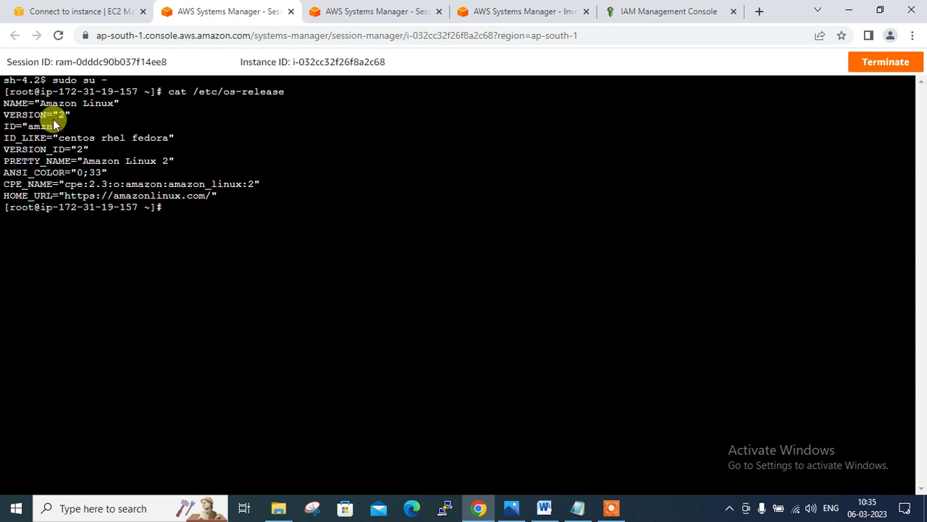
drag(113, 103, 41, 104)
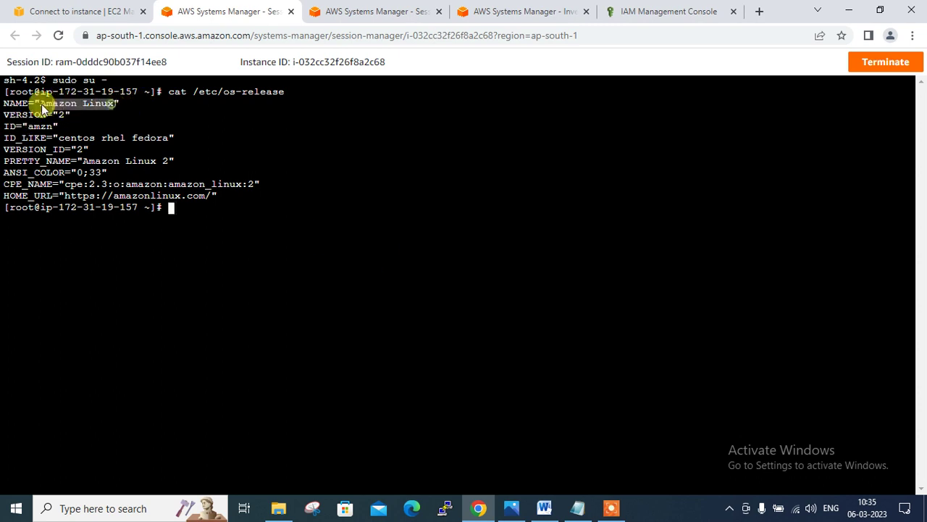
- Check whether the httpd package is installed on amazon-ec2 with rpmquery httpd
text(rpmq)
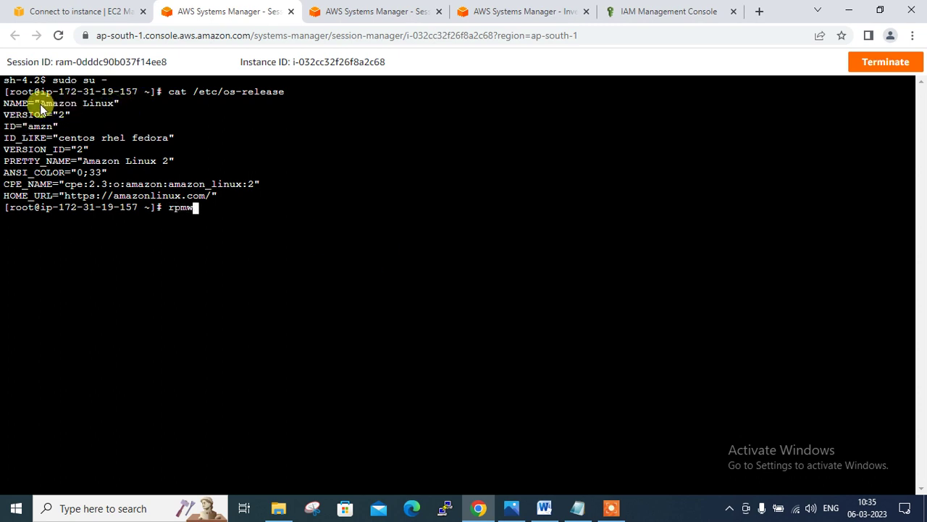
text(uery httpd)
key(Return)
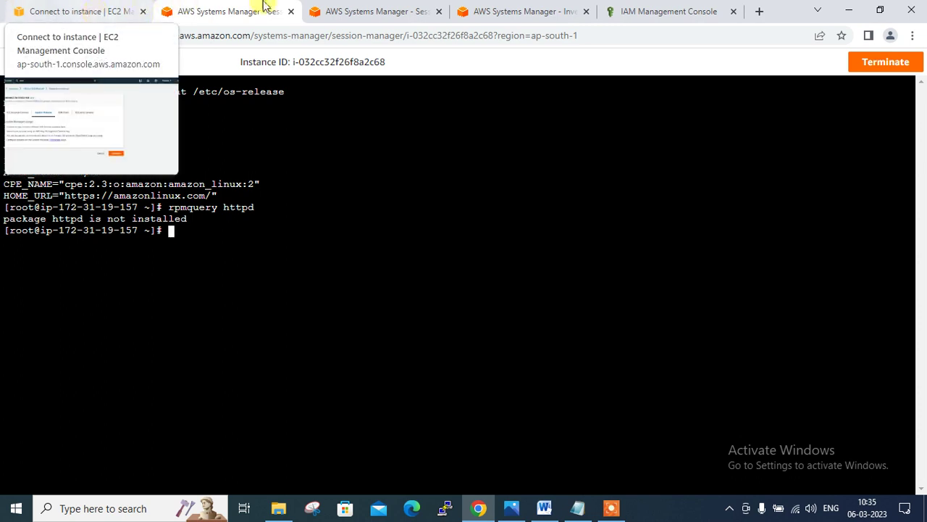
- Open Run Command under Node Management in Systems Manager and start a new command
click(521, 11)
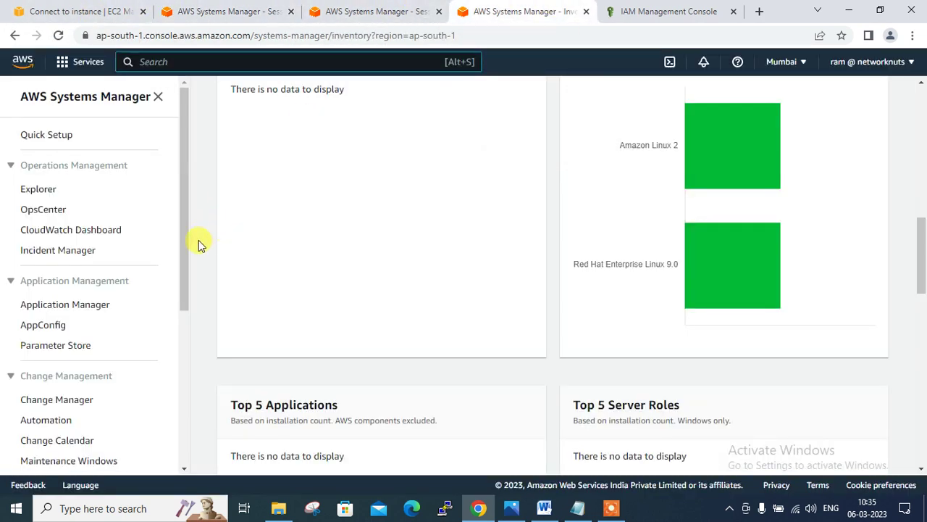
drag(183, 275, 183, 410)
click(63, 375)
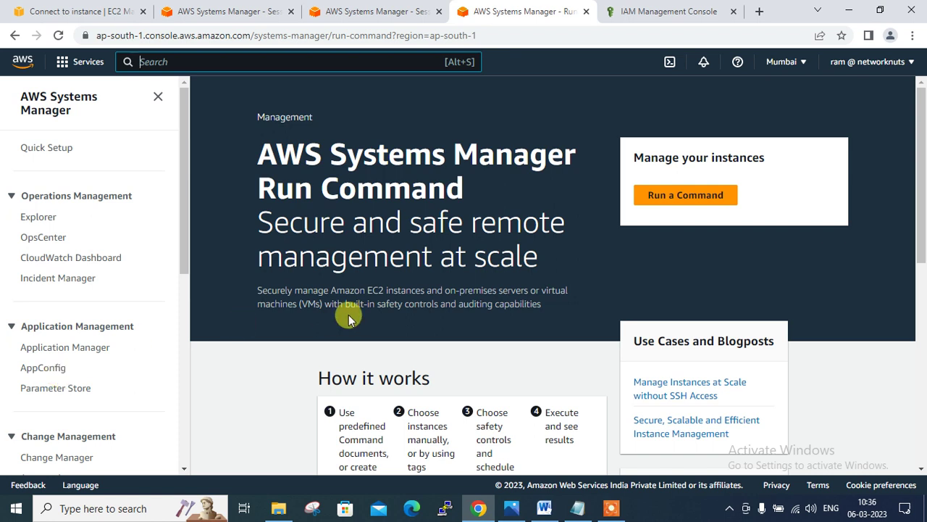
click(674, 196)
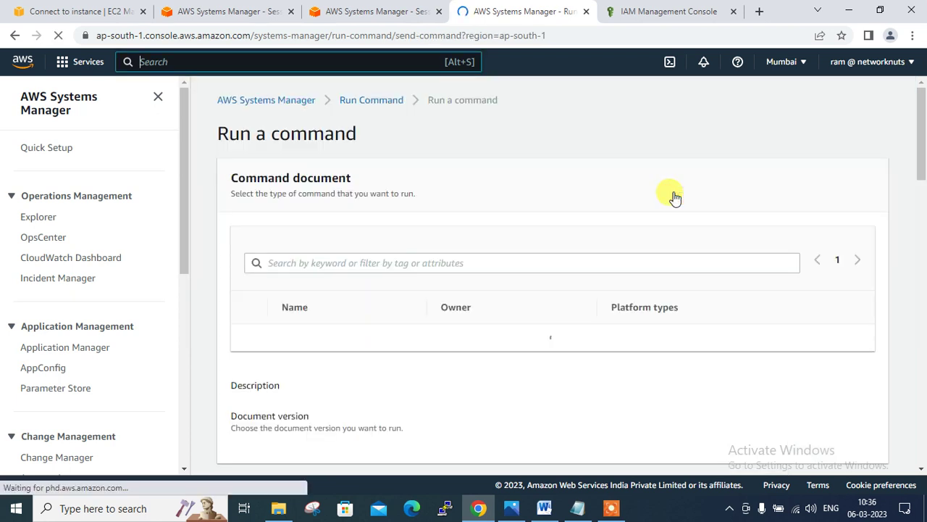
- Choose AWS-RunShellScript from the third page of the list as the command document
mouse_move(924, 126)
mouse_down()
mouse_move(924, 148)
mouse_move(923, 138)
mouse_up()
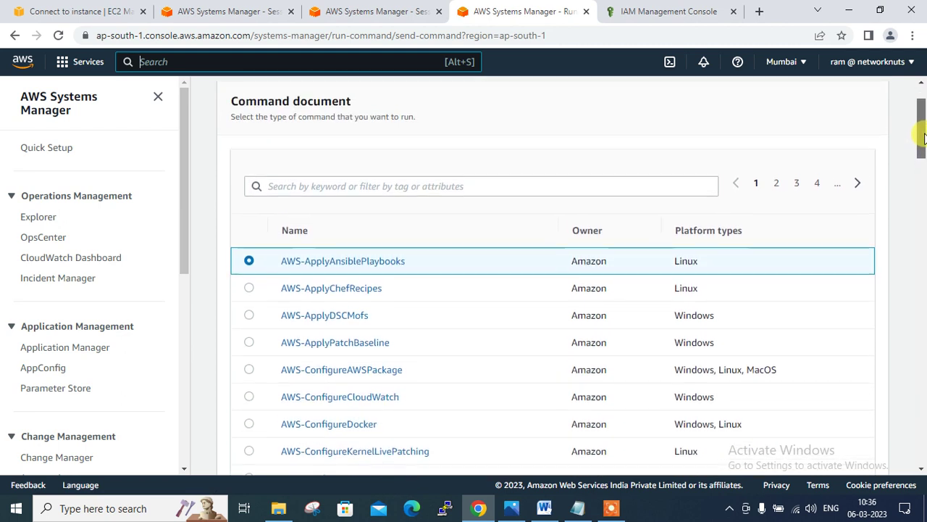
click(797, 184)
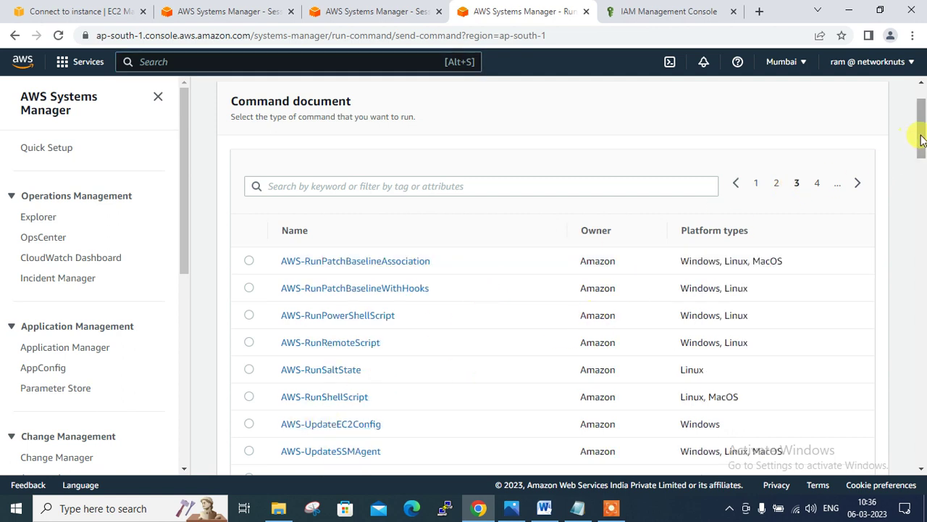
drag(920, 138, 922, 169)
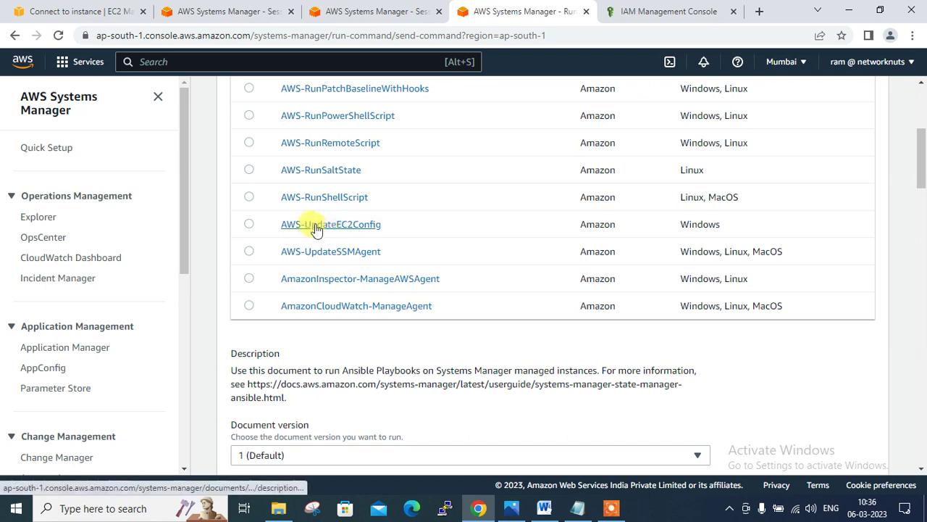
click(248, 198)
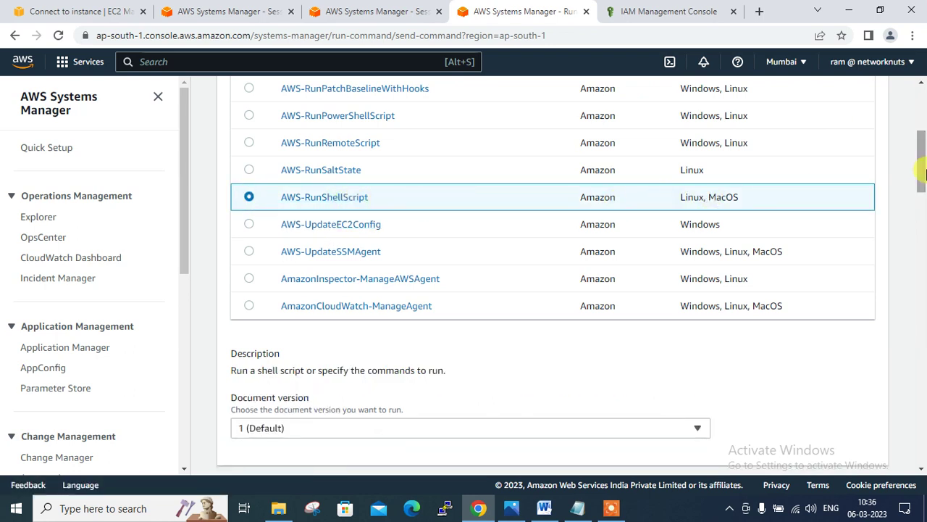
- Copy the basic web server script from demofile in Notepad into the Commands parameter and remove its blank first line
drag(924, 173, 924, 235)
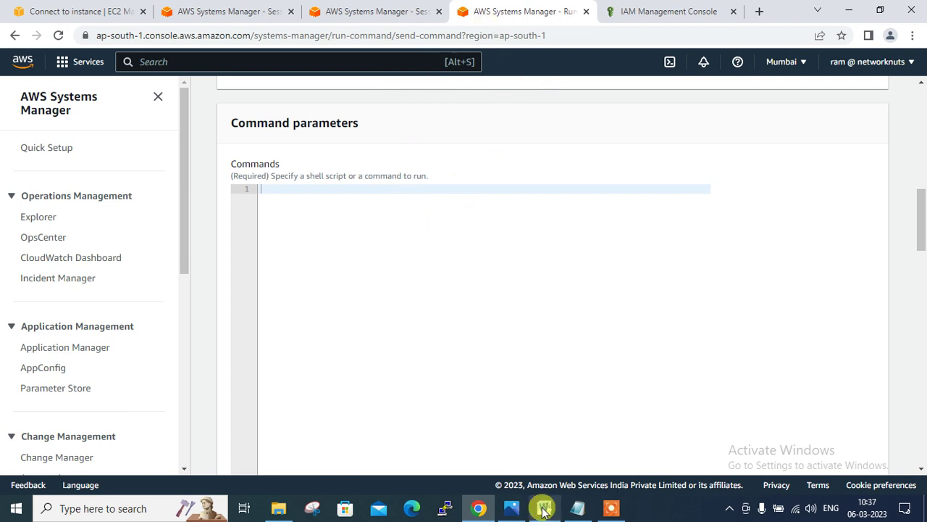
click(578, 508)
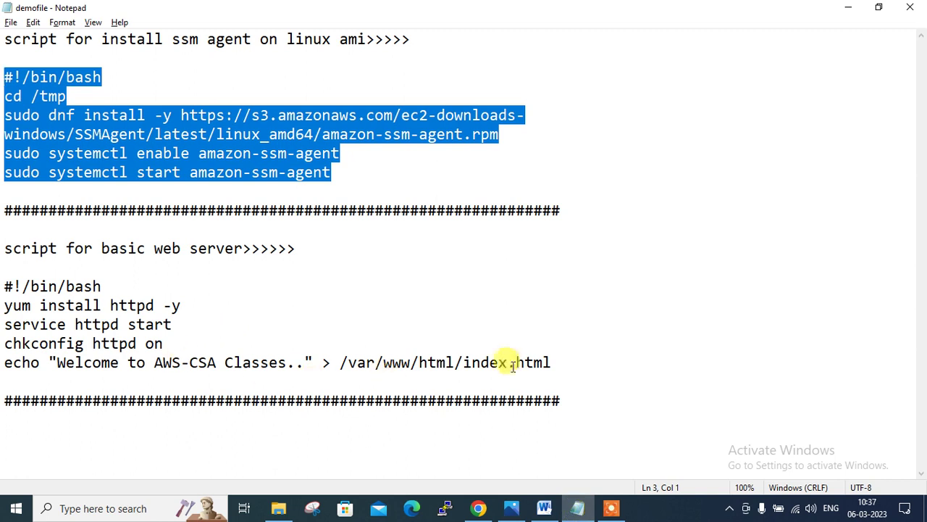
drag(576, 366, 17, 277)
key(ctrl+c)
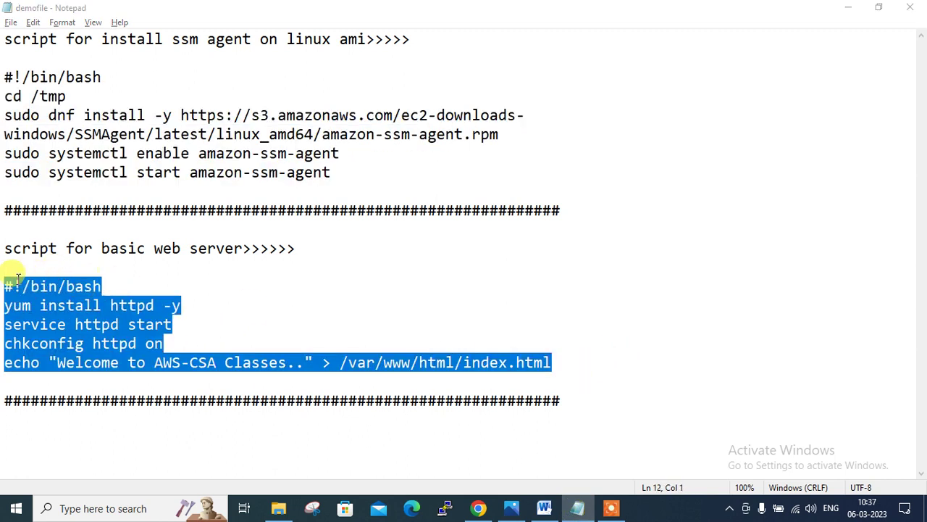
key(alt+Tab)
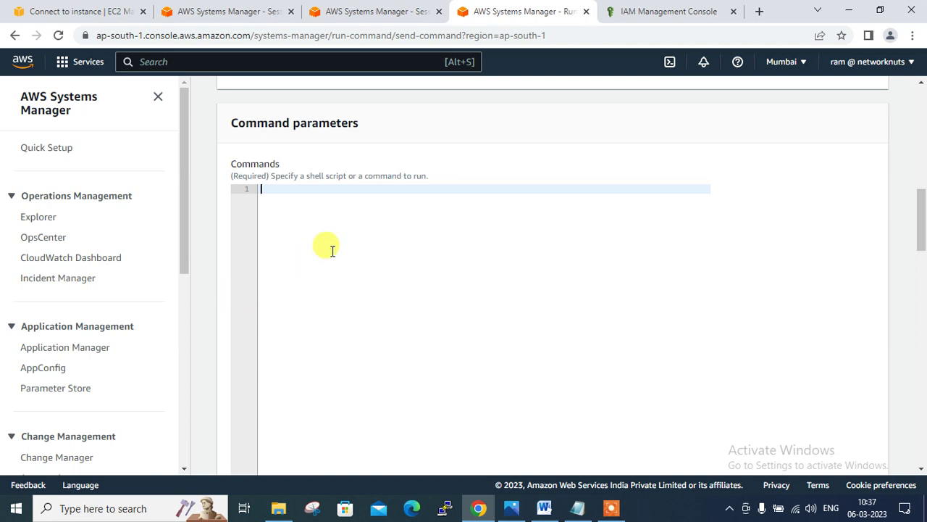
key(ctrl+v)
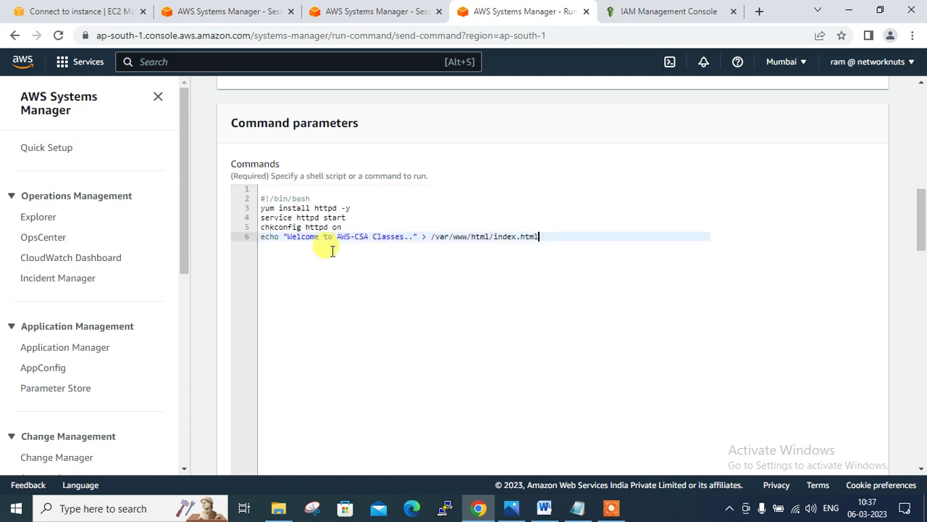
click(264, 188)
key(Delete)
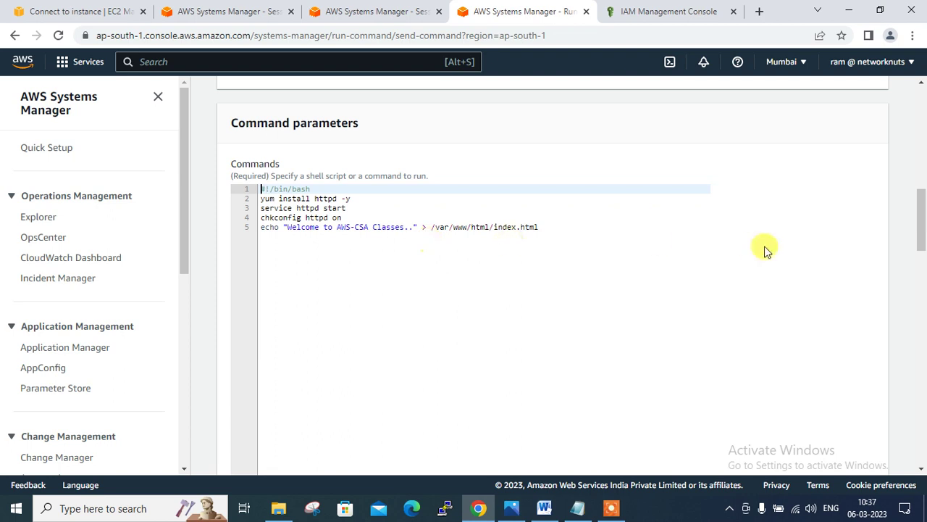
- Set the target selection to choosing instances manually and select both redhat-ec2 and amazon-ec2
drag(923, 218, 922, 297)
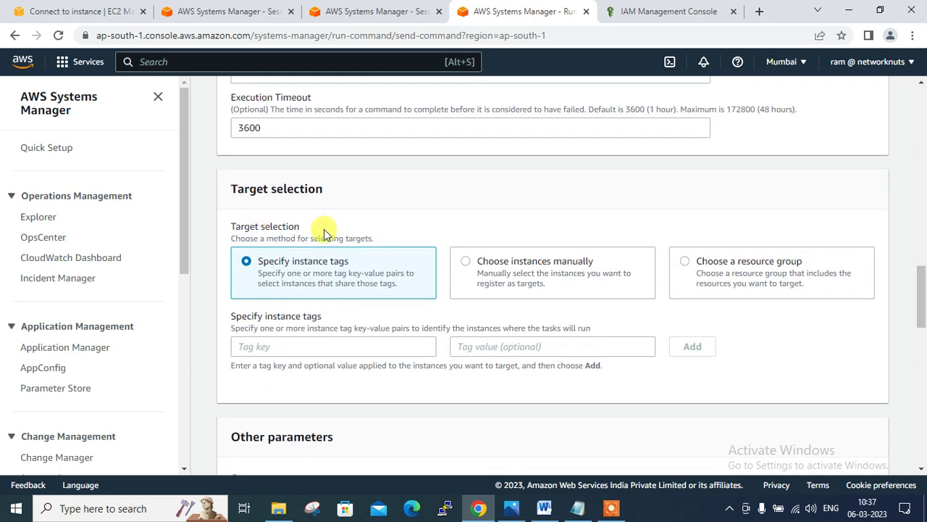
click(467, 263)
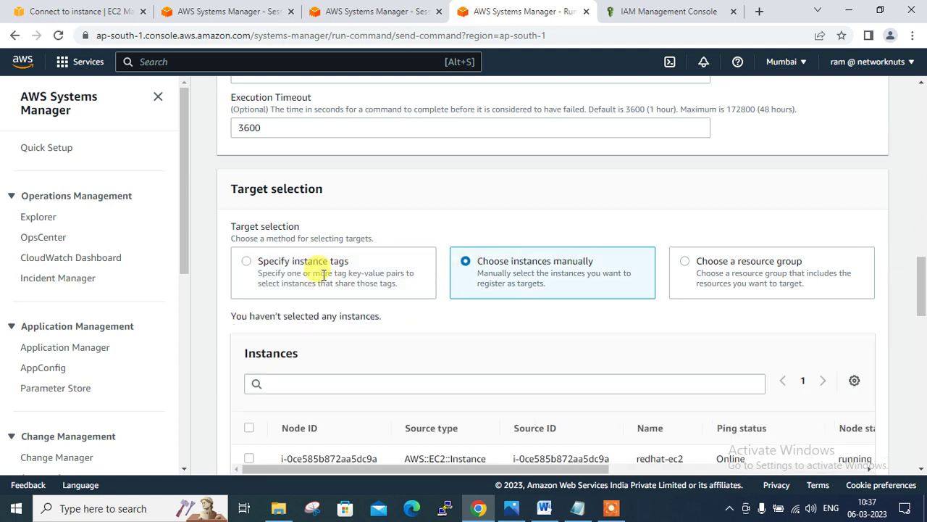
click(688, 263)
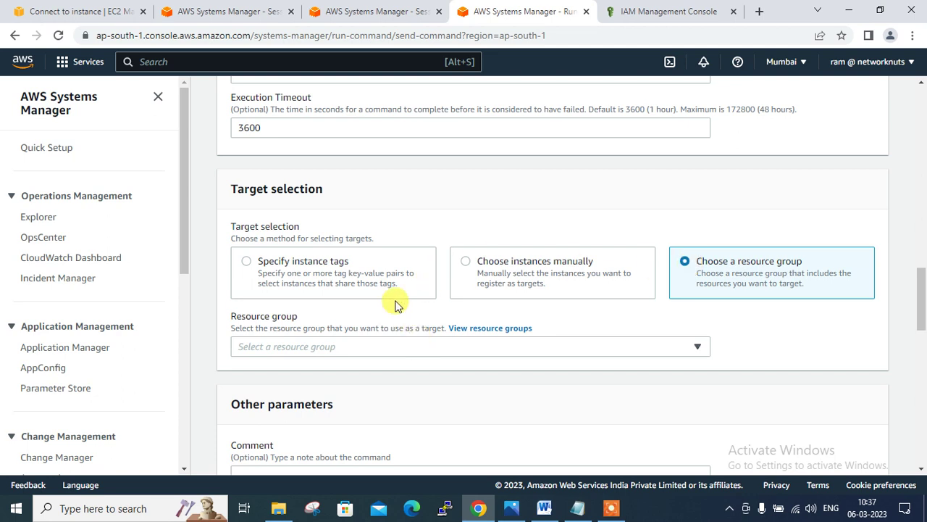
click(408, 348)
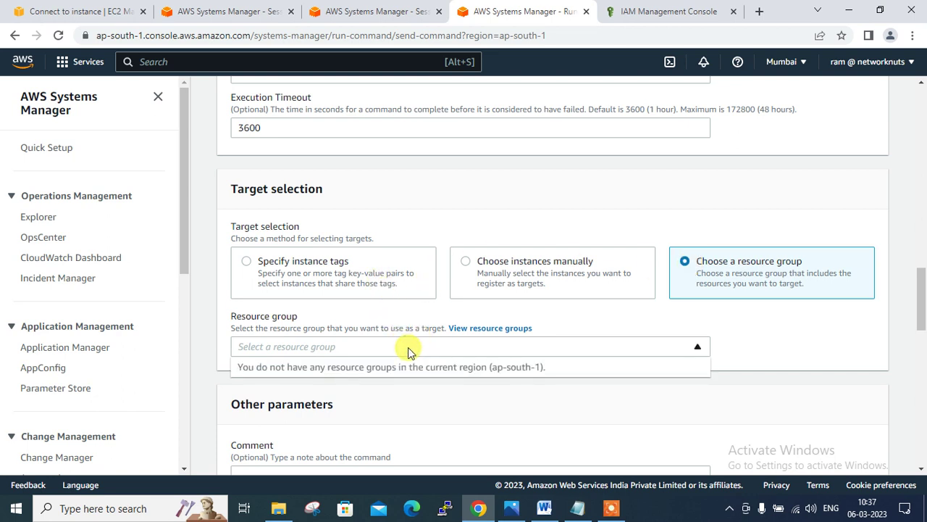
click(466, 262)
drag(921, 283, 920, 315)
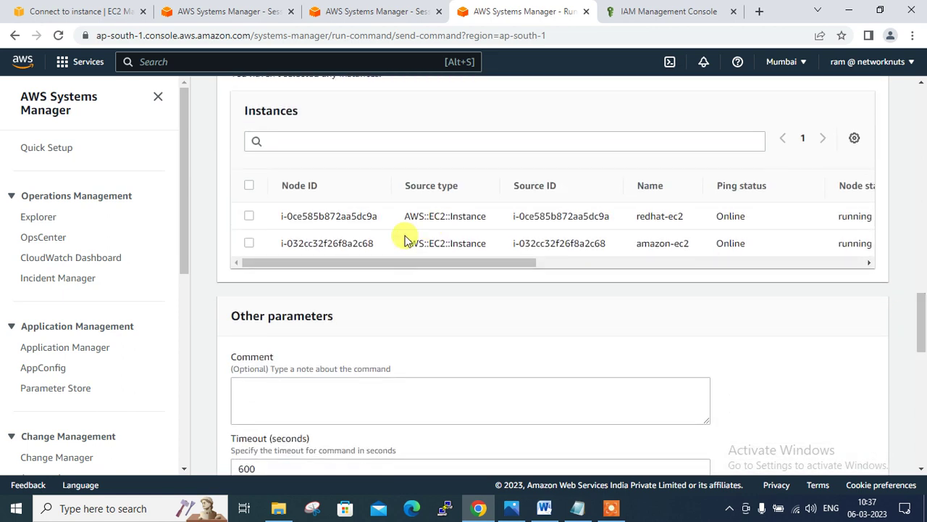
click(249, 186)
click(376, 411)
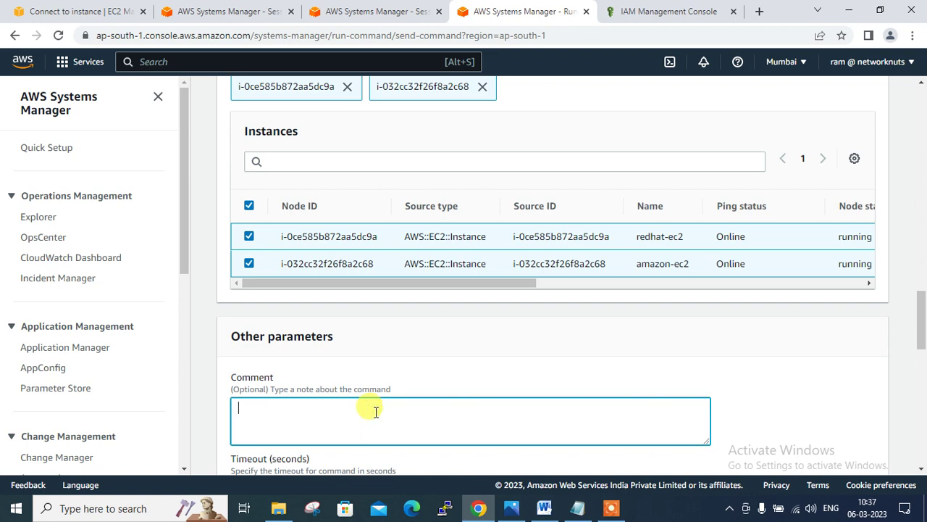
- Disable writing the command output to an S3 bucket and run the command
drag(921, 312, 923, 376)
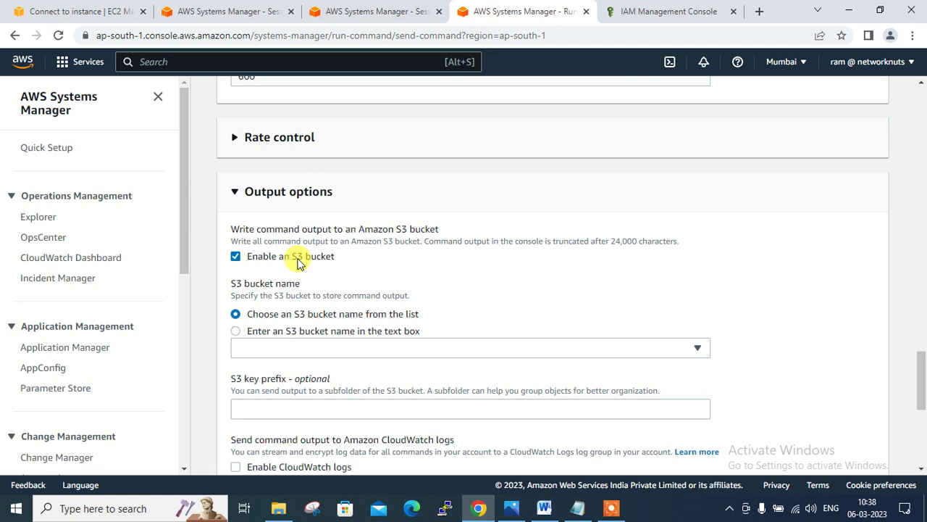
click(254, 259)
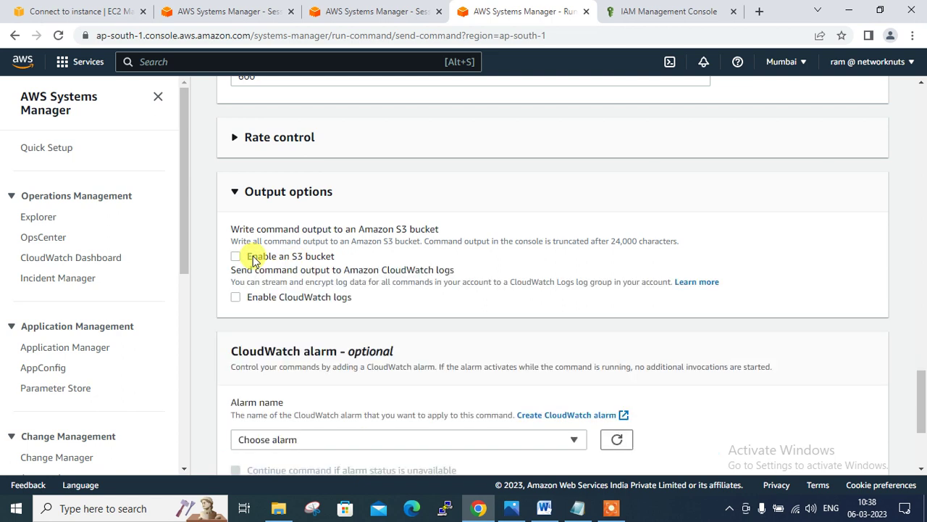
drag(924, 391, 920, 429)
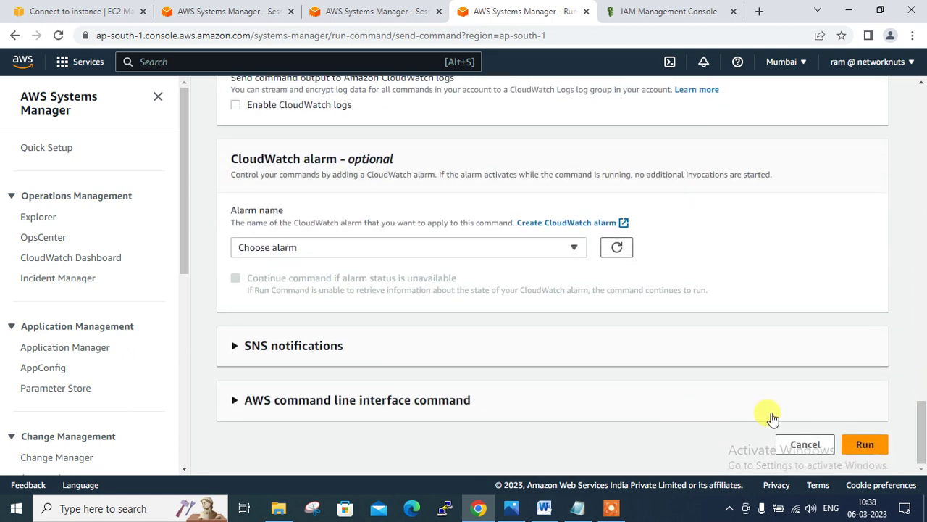
click(865, 445)
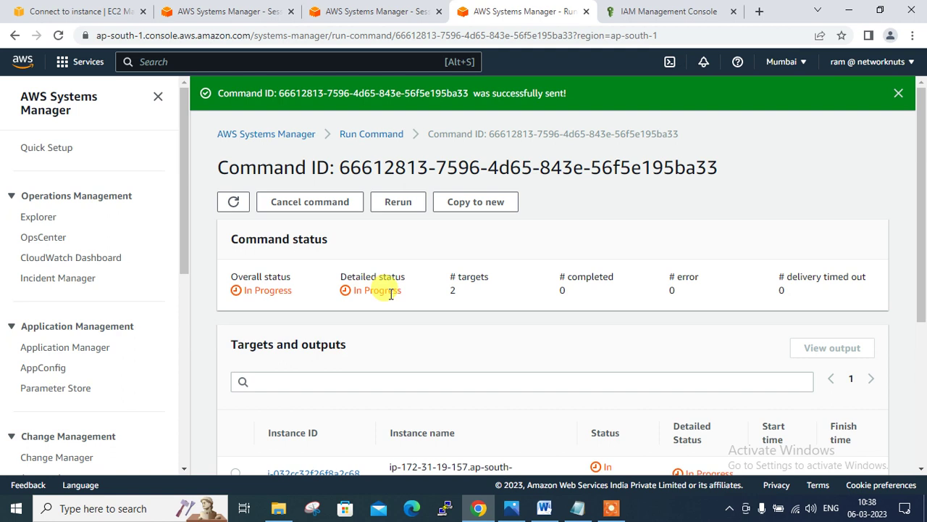
- Refresh the command status and examine the Output and Error sections for the amazon-ec2 instance
click(234, 203)
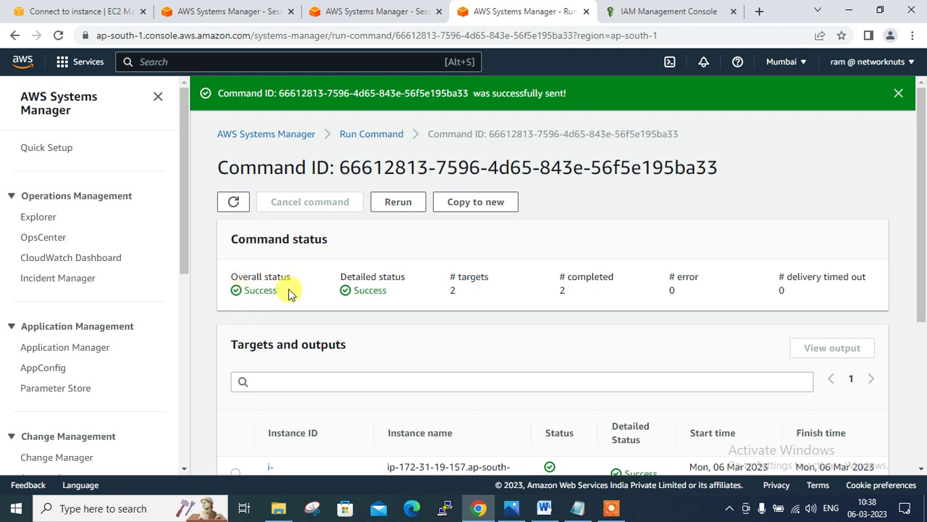
drag(921, 239, 924, 322)
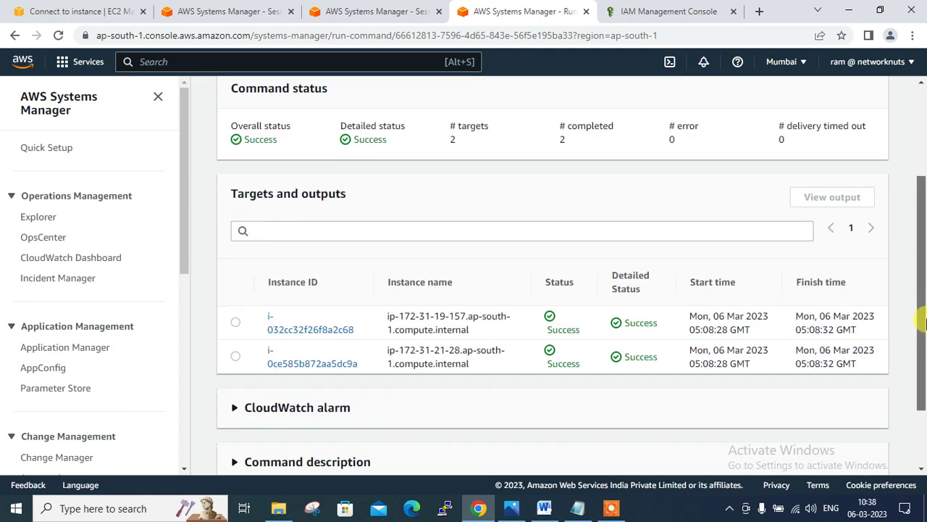
click(311, 332)
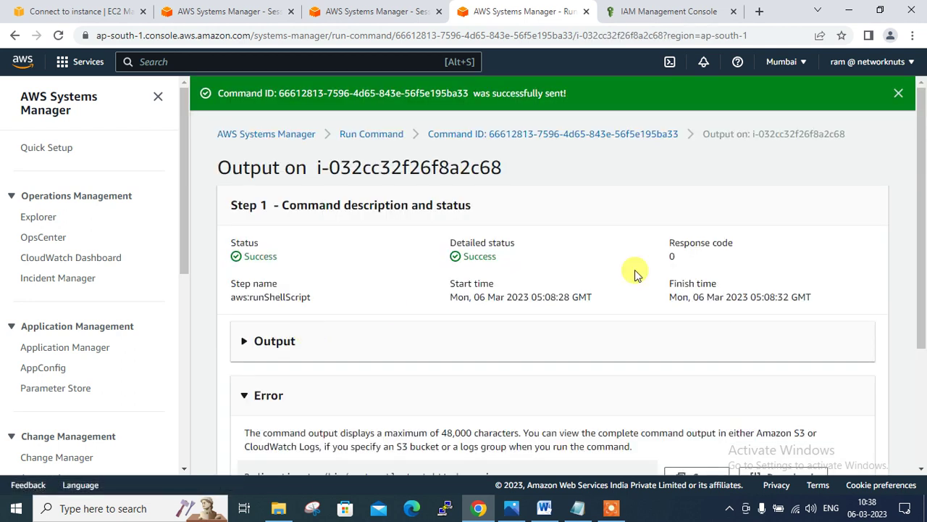
click(244, 341)
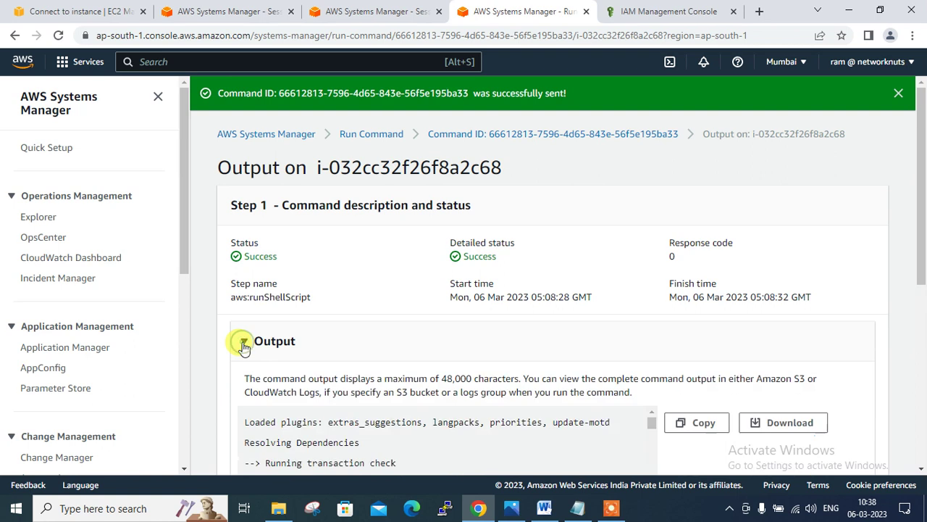
scroll(616, 311, down, 2)
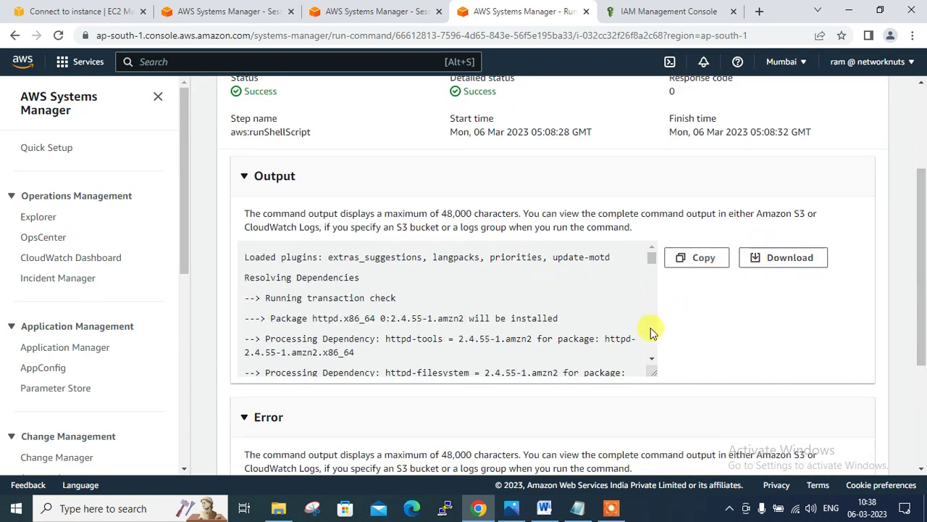
scroll(651, 327, down, 2)
scroll(650, 327, down, 10)
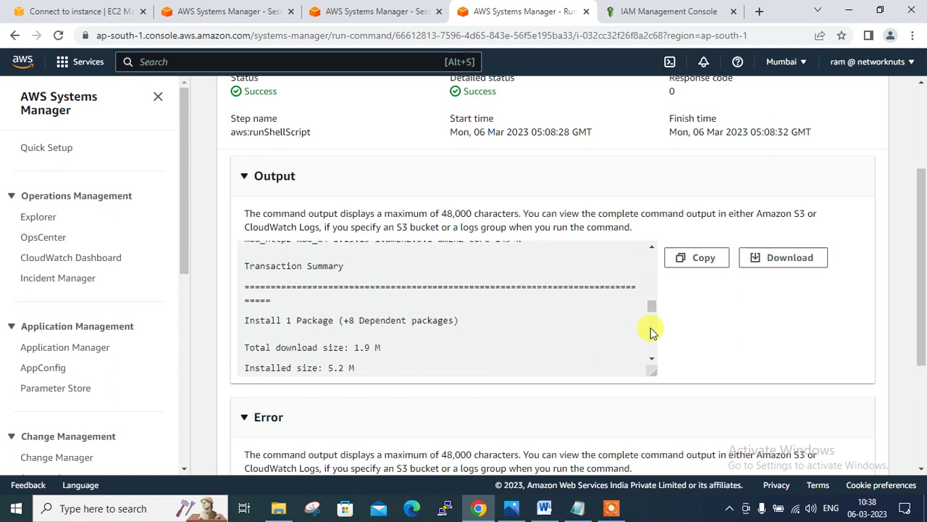
mouse_move(650, 328)
mouse_down()
mouse_move(652, 352)
mouse_move(652, 331)
mouse_up()
scroll(923, 239, down, 2)
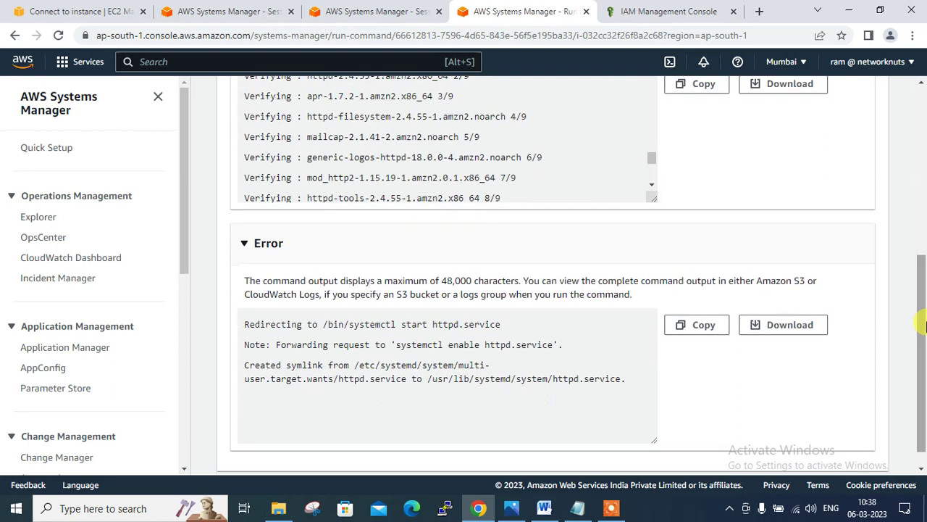
drag(353, 324, 407, 327)
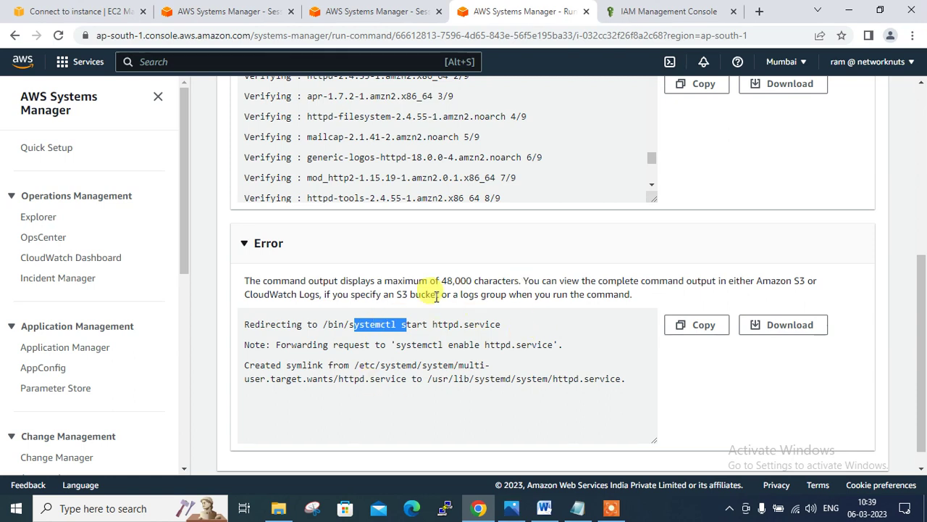
click(922, 163)
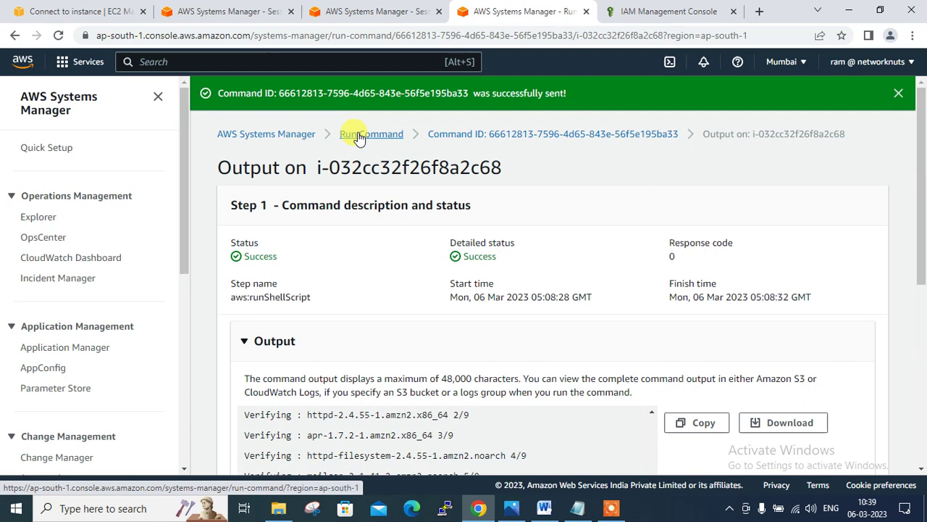
- Return to the amazon-ec2 session and check the httpd package again with rpmquery httpd
click(295, 6)
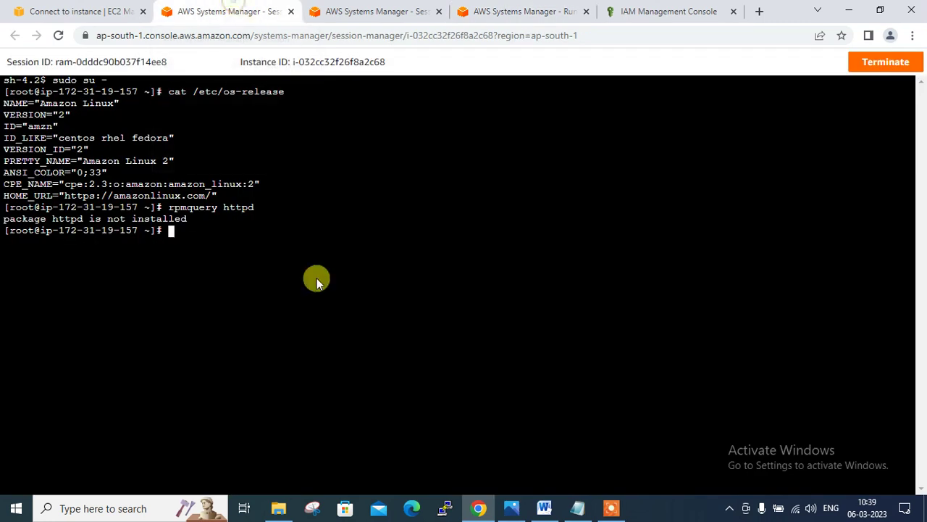
key(Up)
key(Return)
- Switch to the redhat-ec2 session and rerun rpmquery httpd to check the package there
click(377, 11)
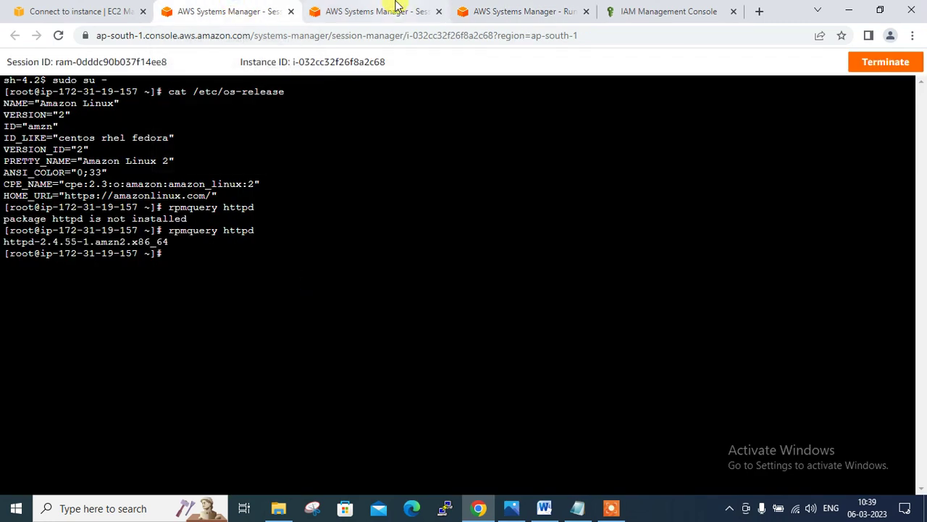
key(Up)
key(Return)
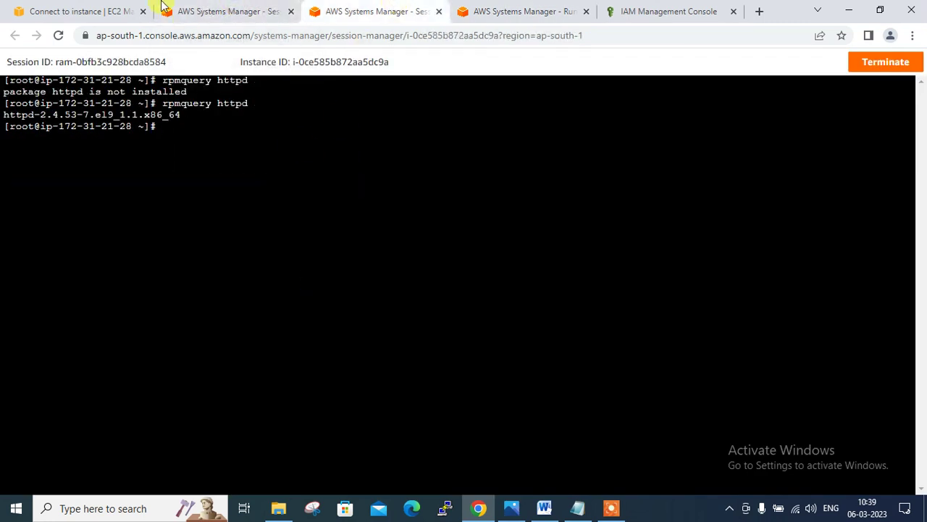
- Return to the EC2 console and list the running instances
click(129, 8)
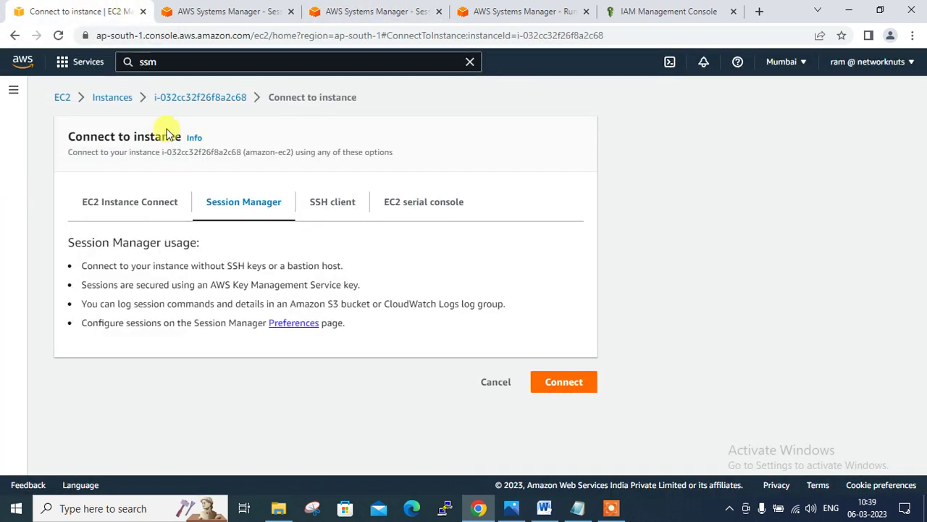
click(59, 97)
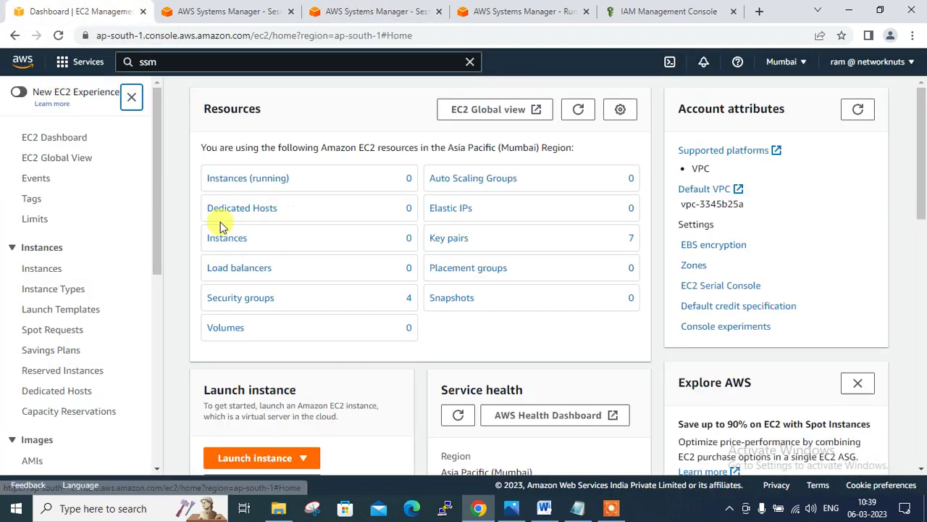
click(241, 180)
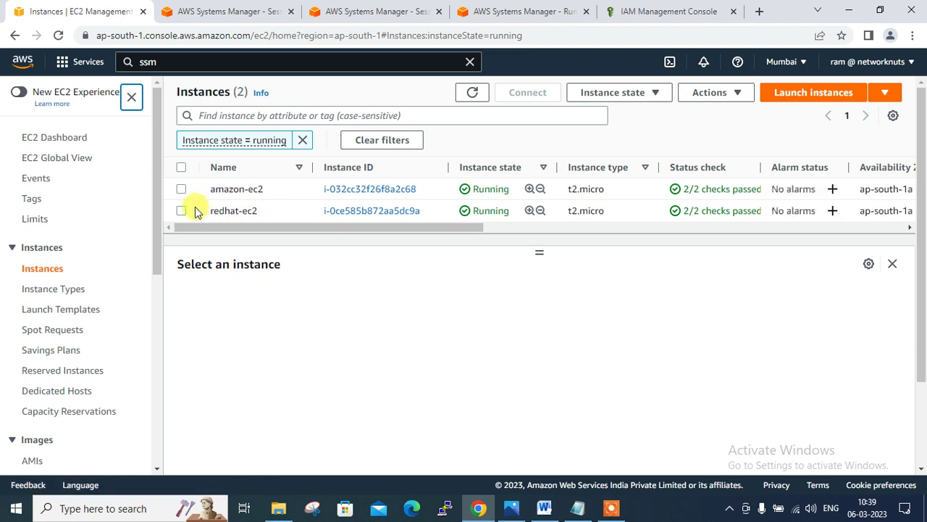
- Check the web page served by redhat-ec2 by opening its copied public IPv4 address in a new browser tab, and close that tab
click(181, 211)
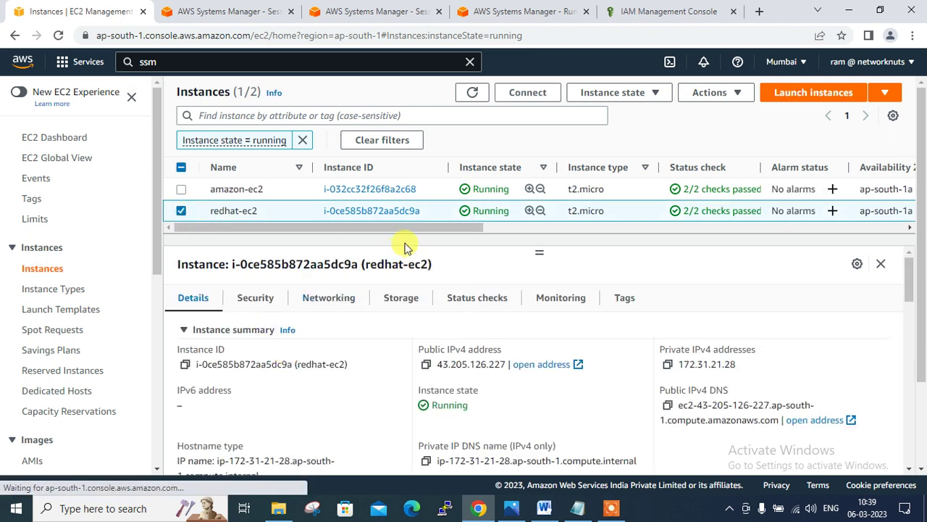
click(426, 363)
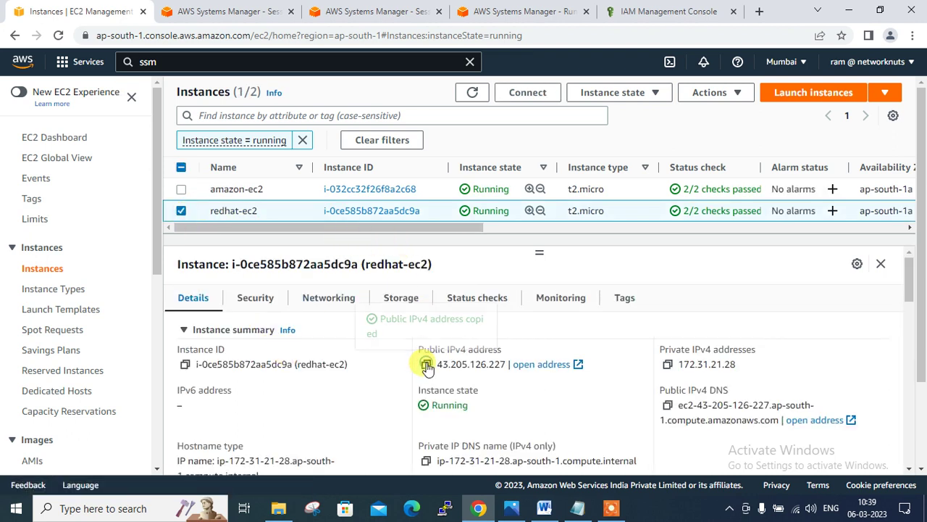
click(759, 12)
key(ctrl+v)
key(Return)
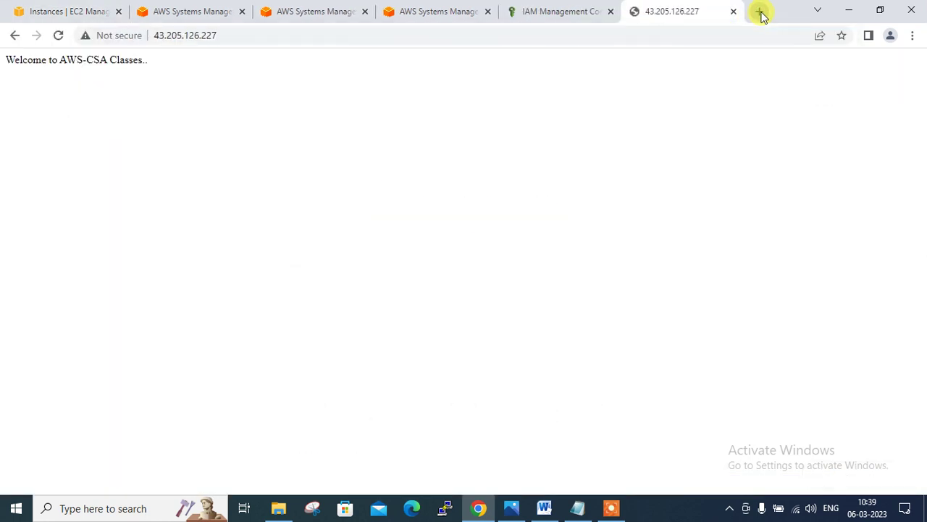
key(ctrl+w)
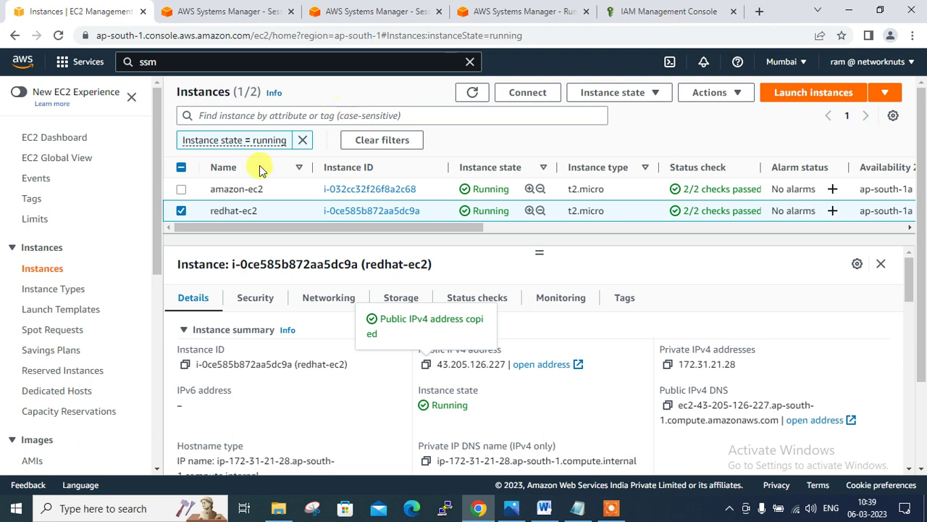
- Select only amazon-ec2 and open its copied public IPv4 address in a new browser tab to check its web page
click(181, 211)
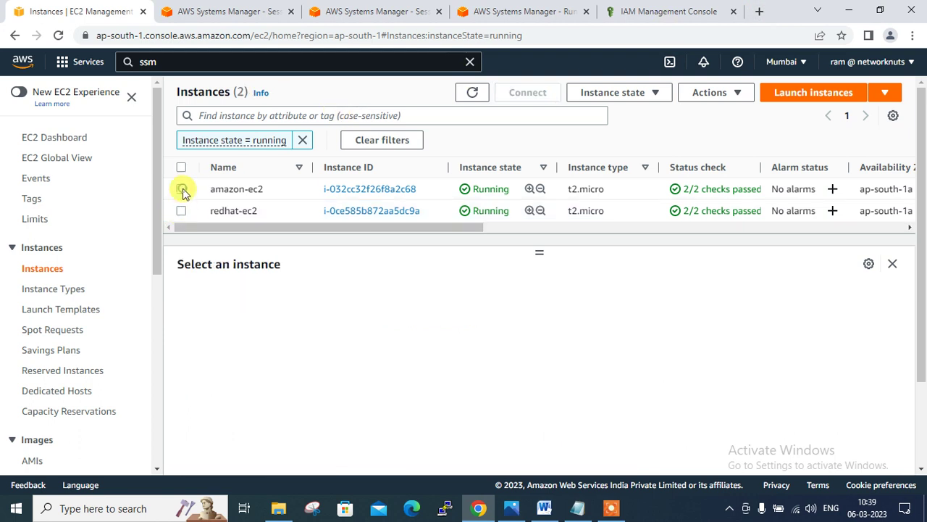
click(182, 189)
click(427, 364)
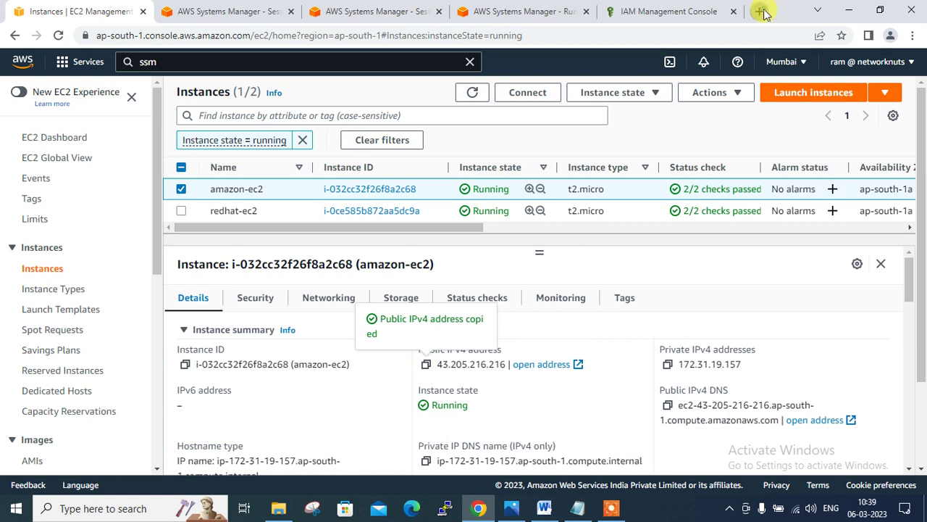
click(760, 12)
key(ctrl+v)
key(Return)
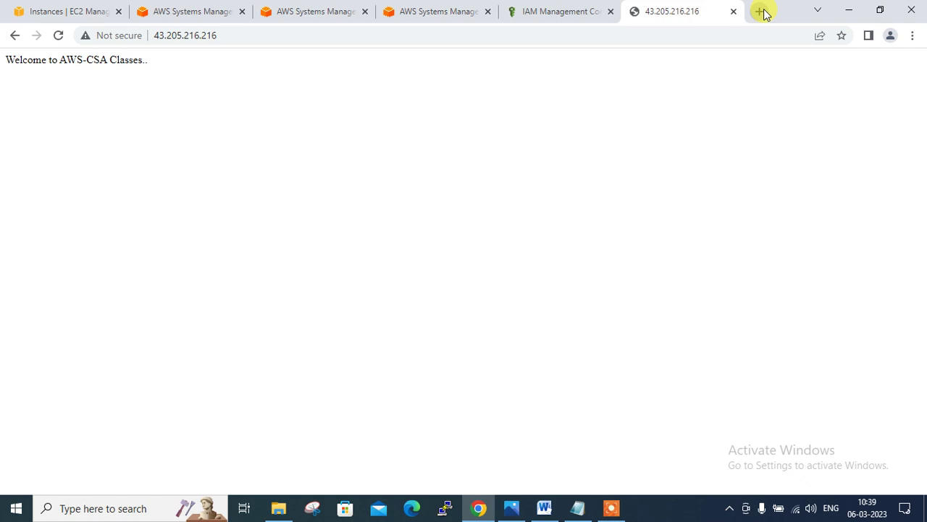
- Revisit the amazon-ec2 session, return to the Run Command output page and open the AWS Systems Manager home page
click(226, 6)
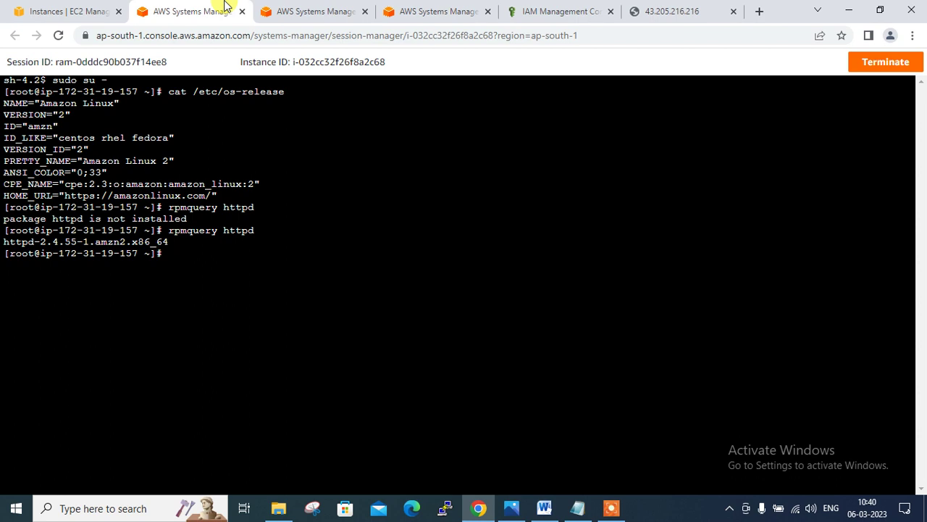
click(411, 6)
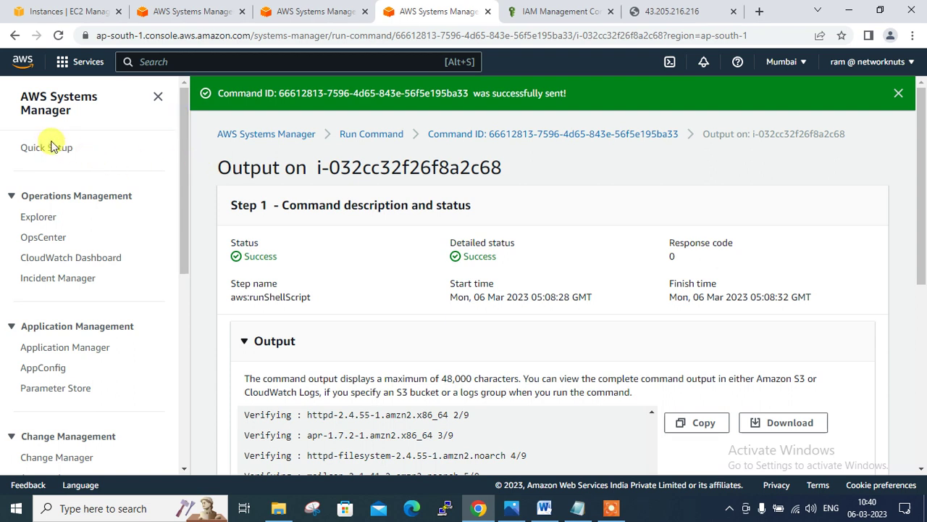
click(50, 109)
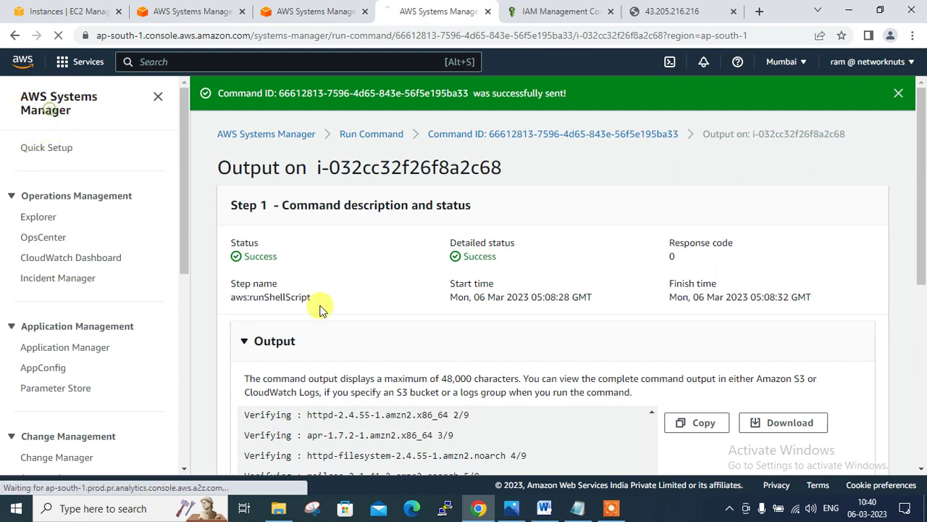